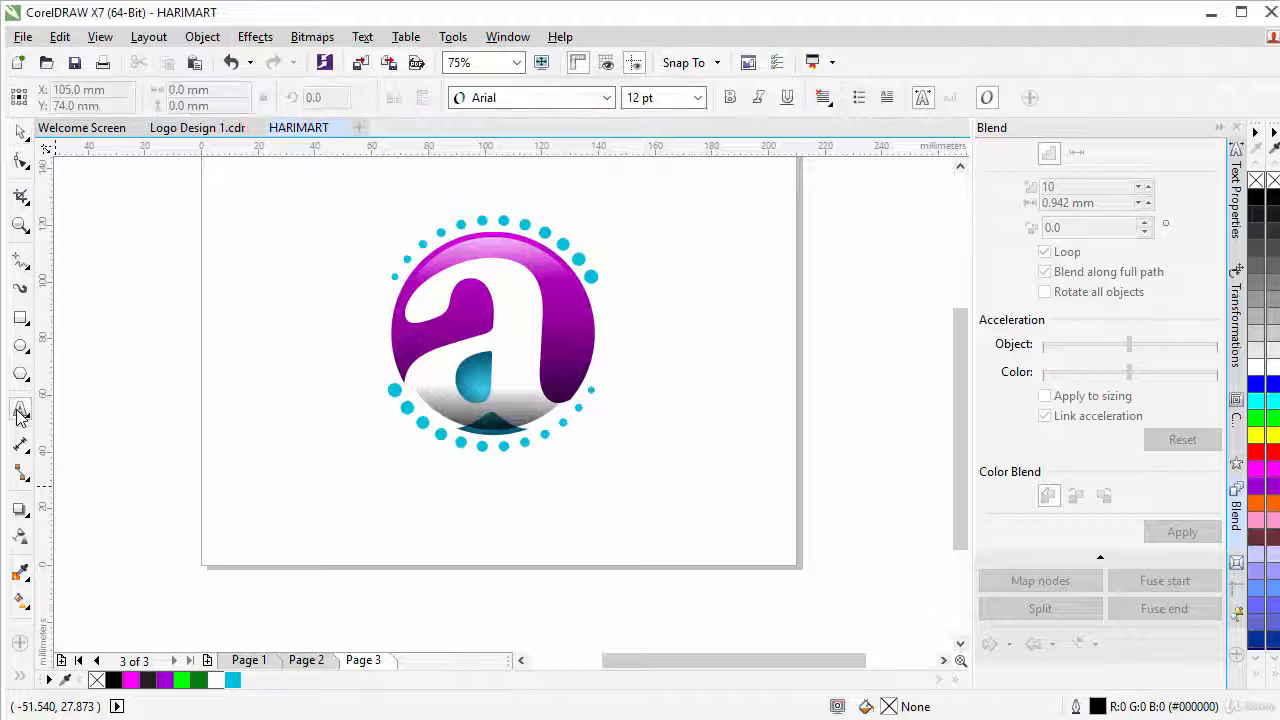
Add the artistic text "h ri" below the round emblem, leaving a gap for the letter "a"
click(361, 511)
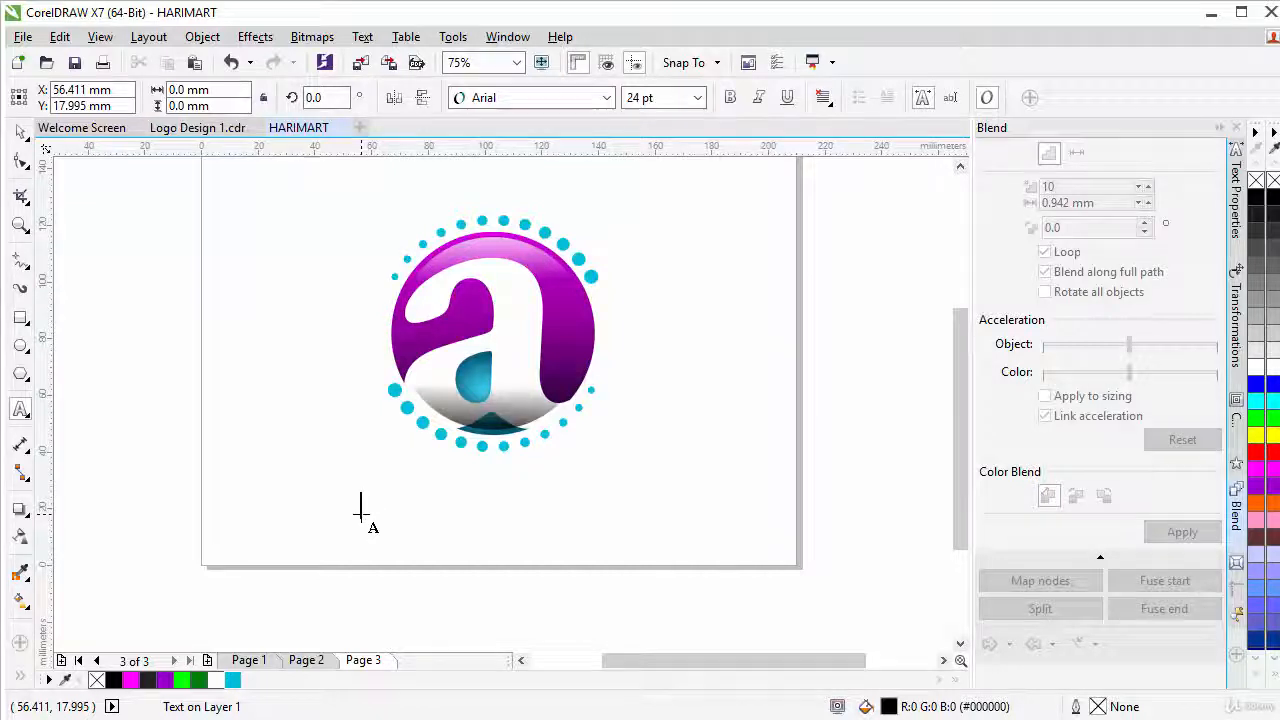
text(h ri)
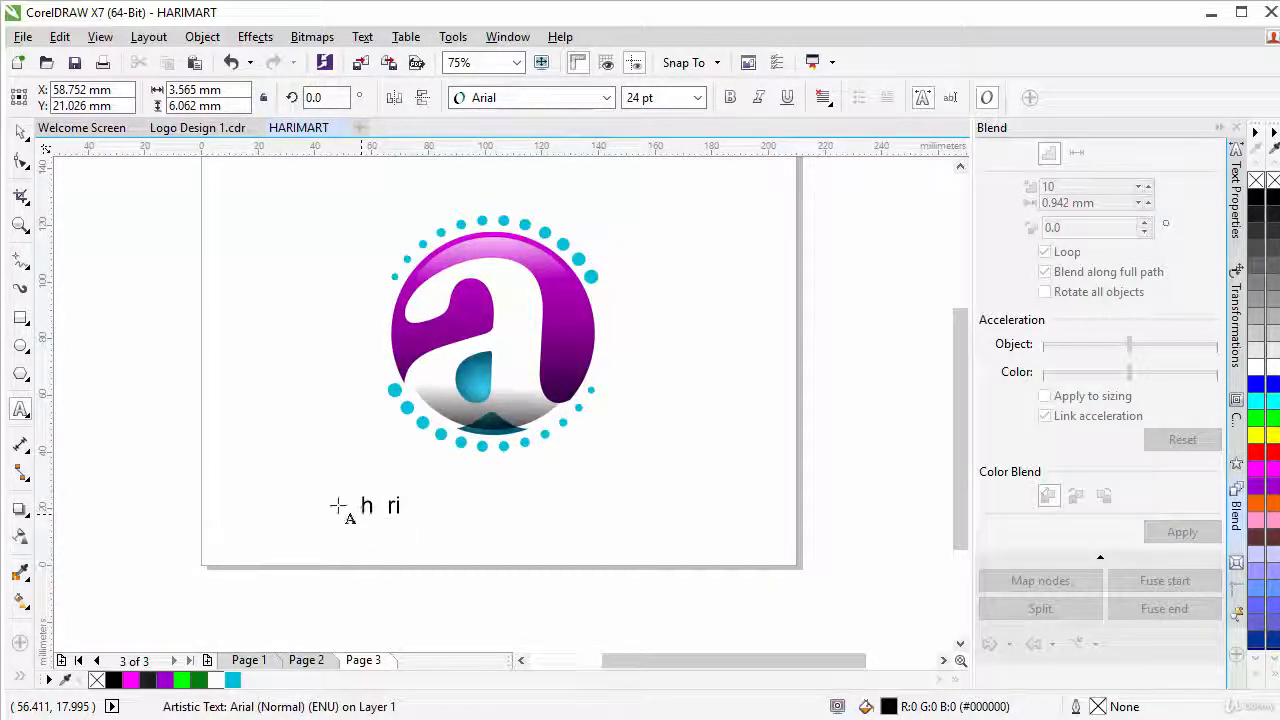
click(21, 133)
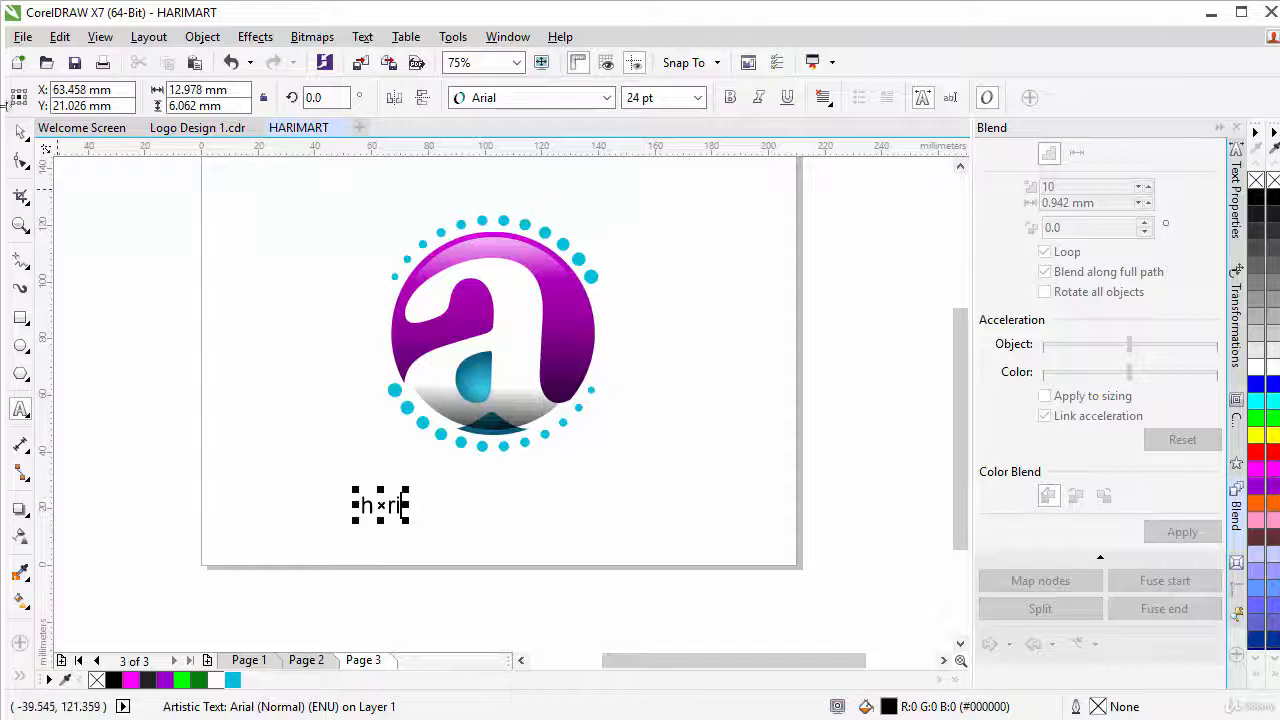
Set the "h ri" text in the Anabelle Script font at 100 pt
click(550, 98)
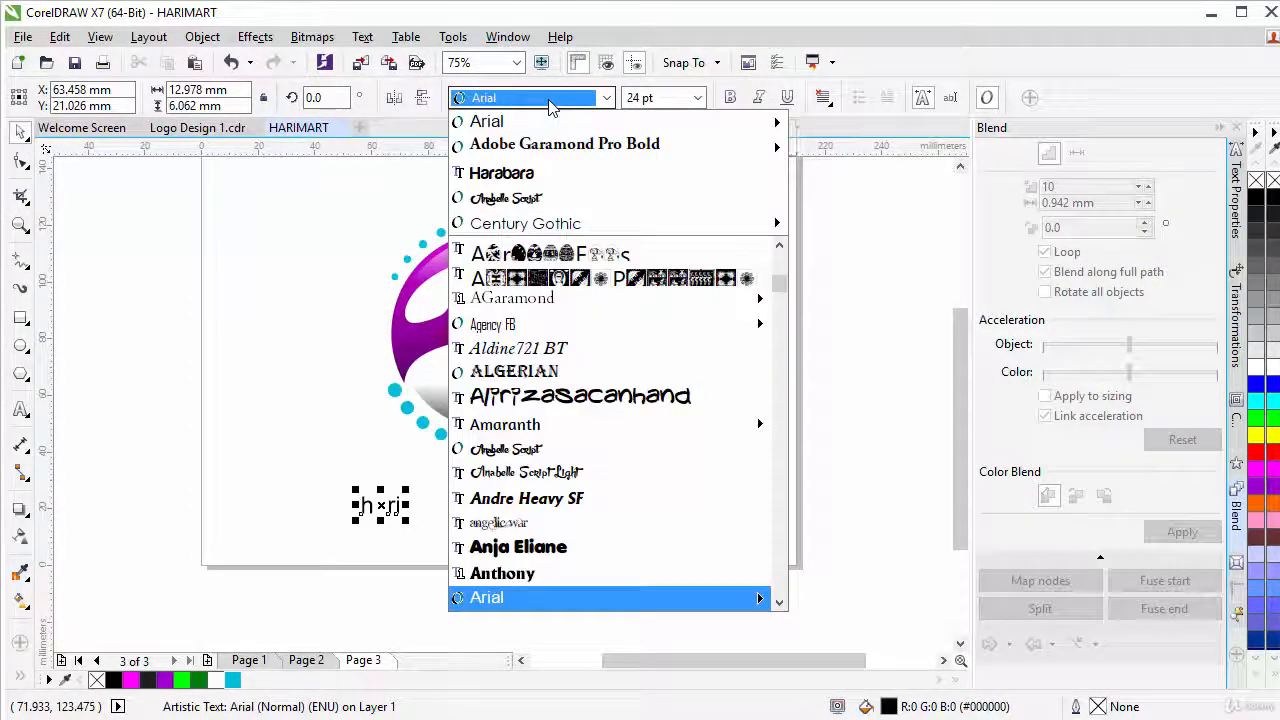
click(548, 199)
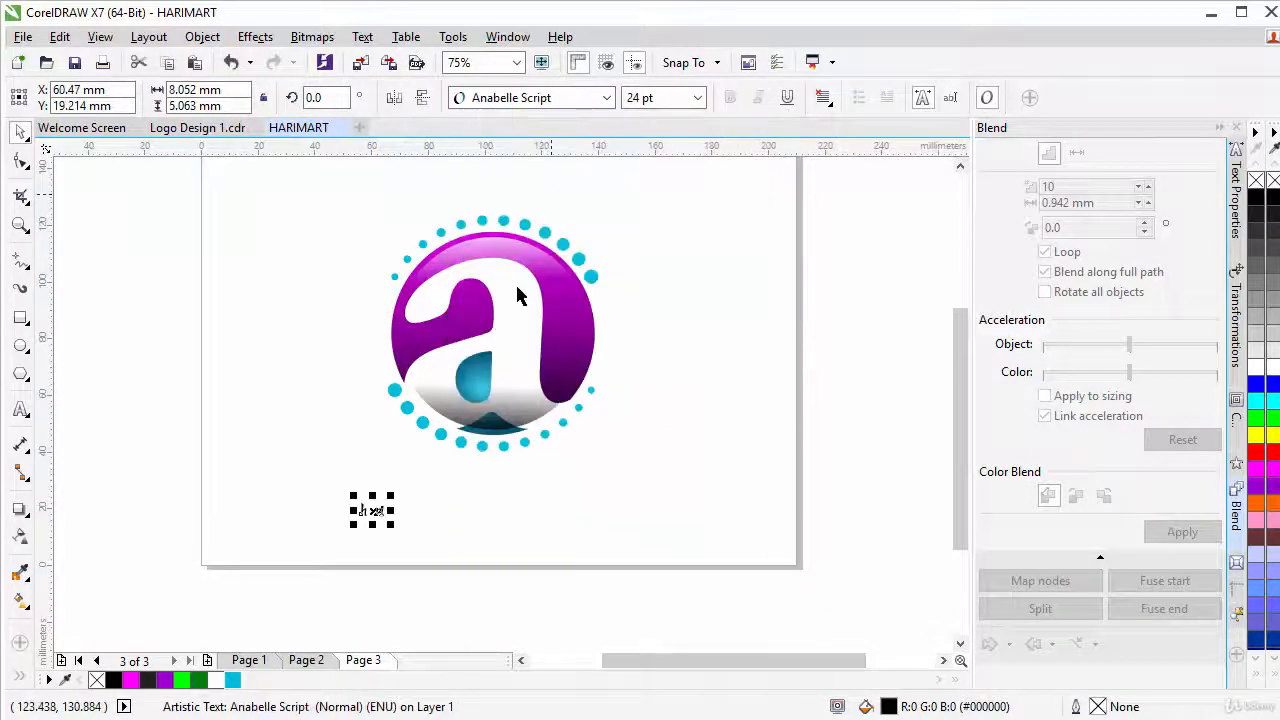
click(650, 97)
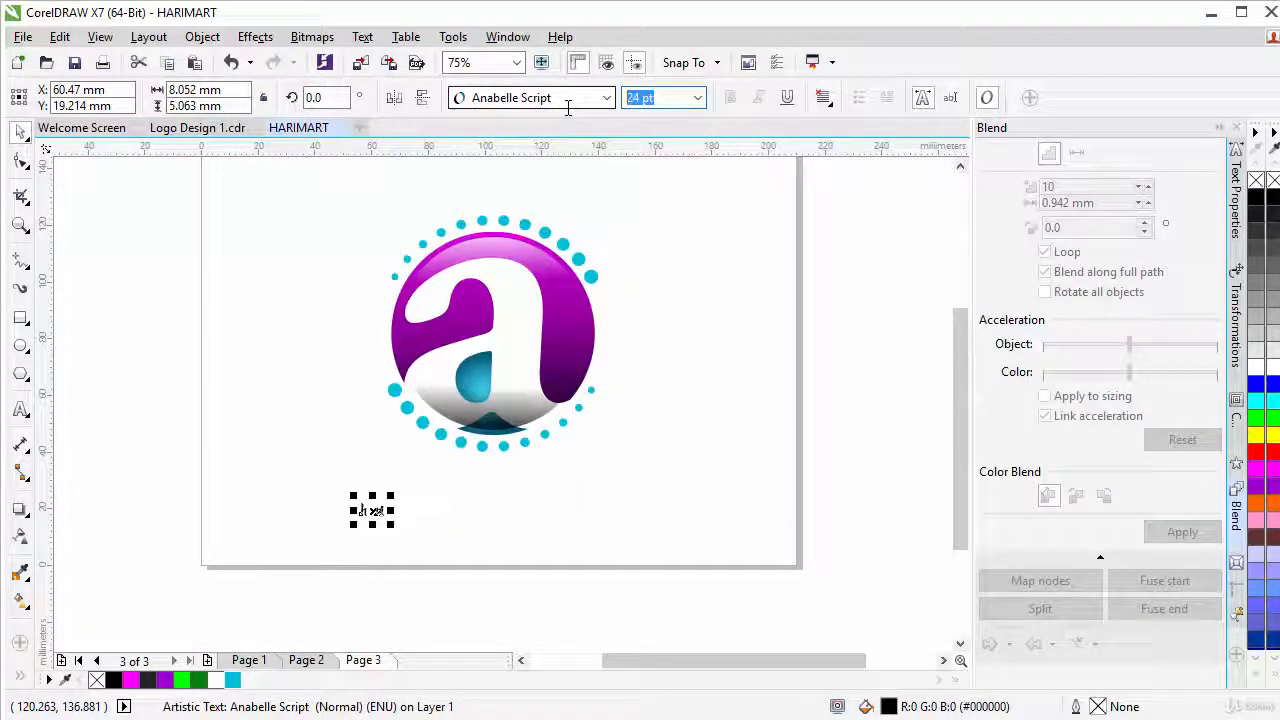
text(100)
key(Return)
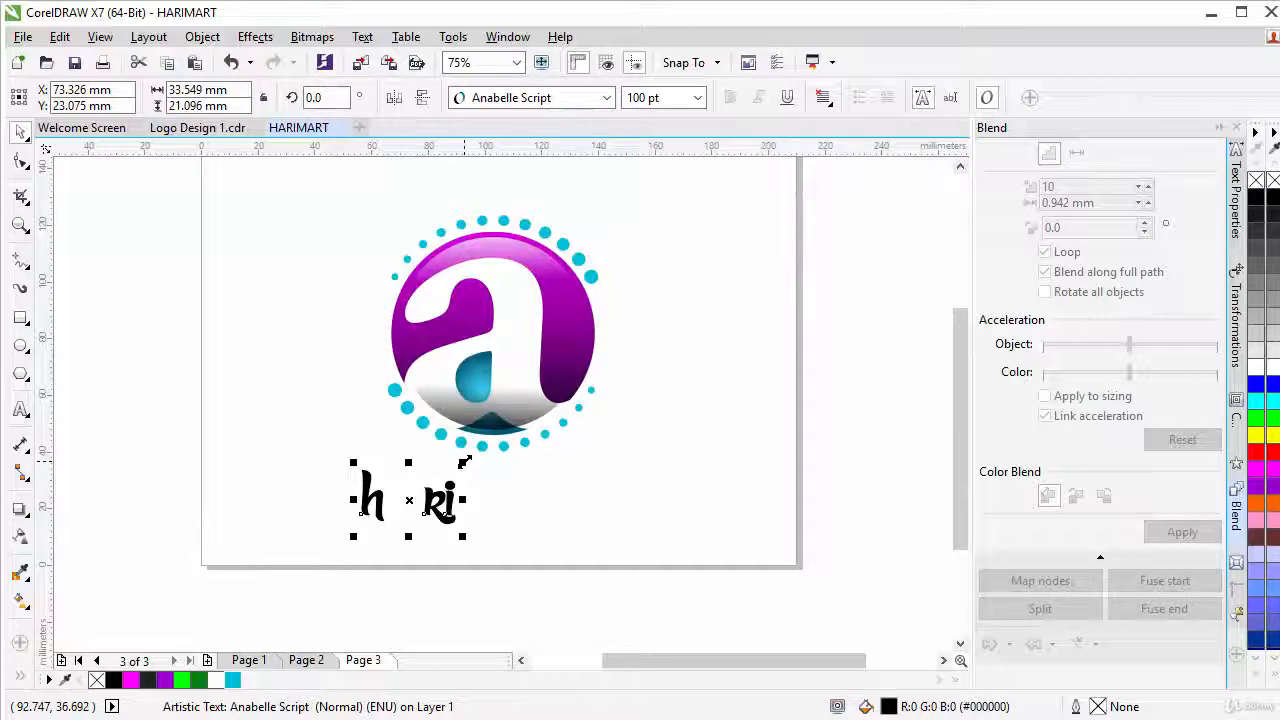
Enlarge the "h ri" text to about 514 pt and position it so the round emblem fills the gap between its letters
drag(464, 461, 863, 213)
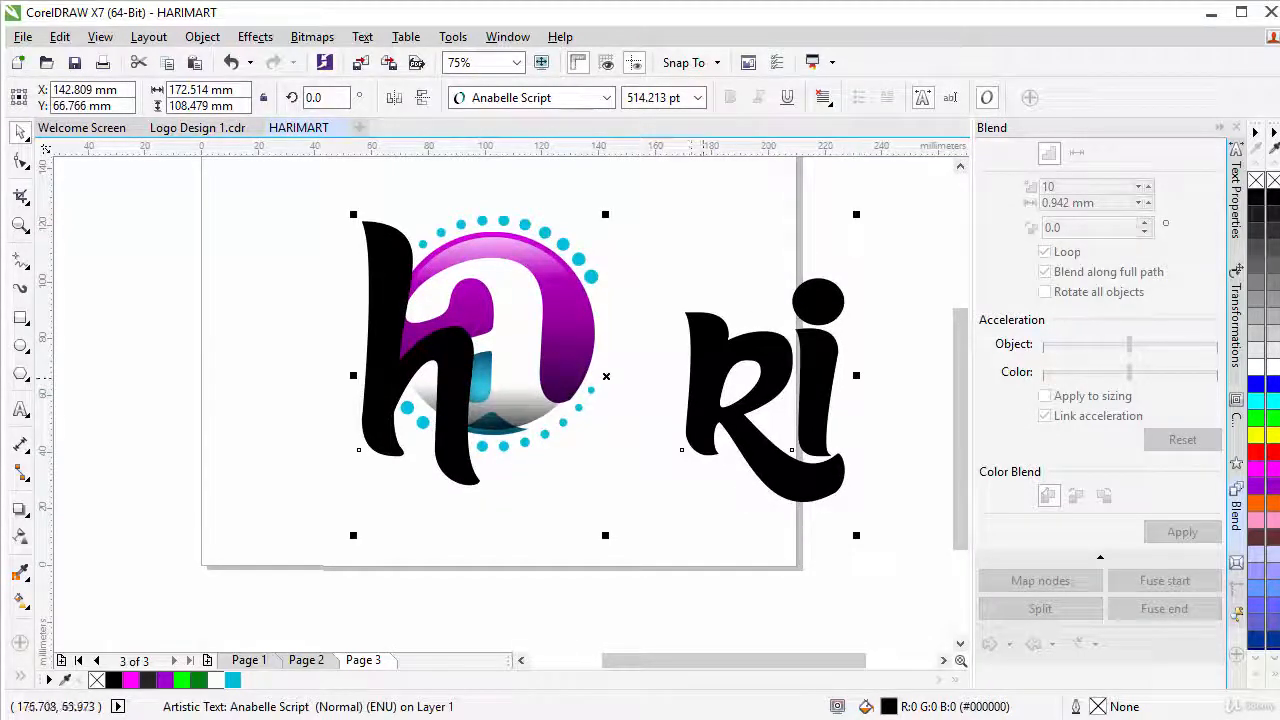
drag(707, 374, 619, 325)
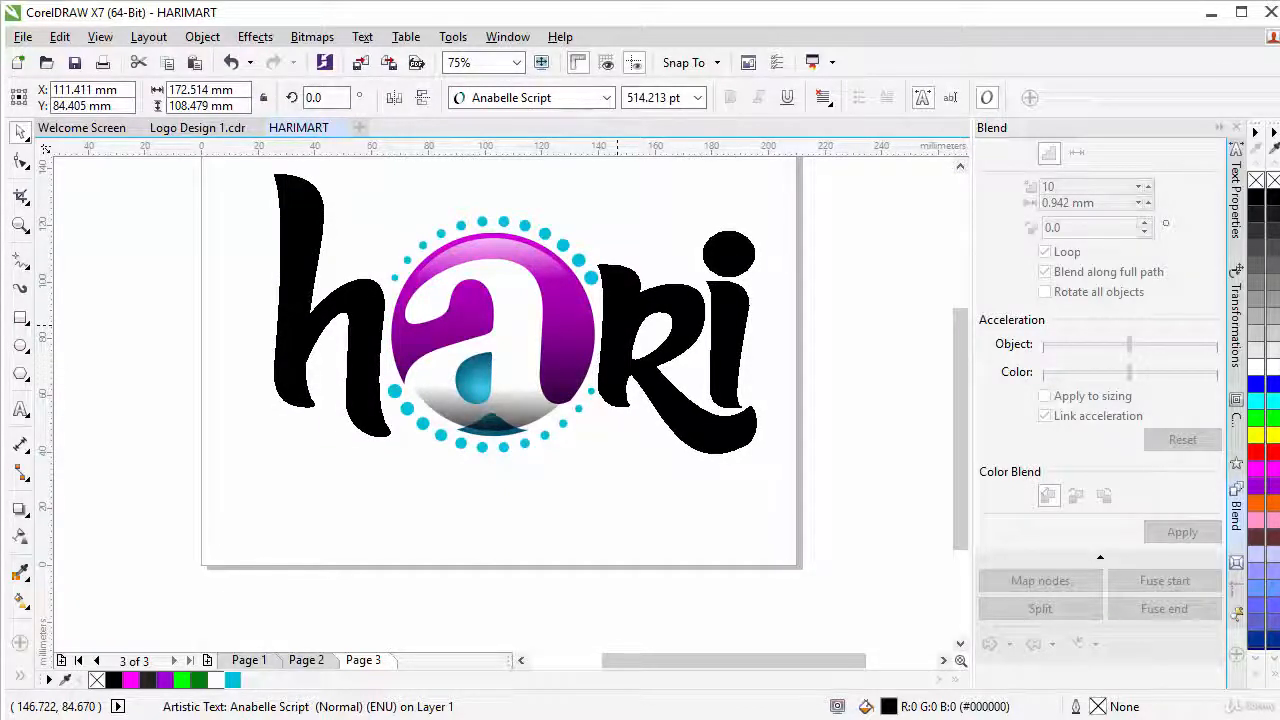
drag(619, 325, 619, 316)
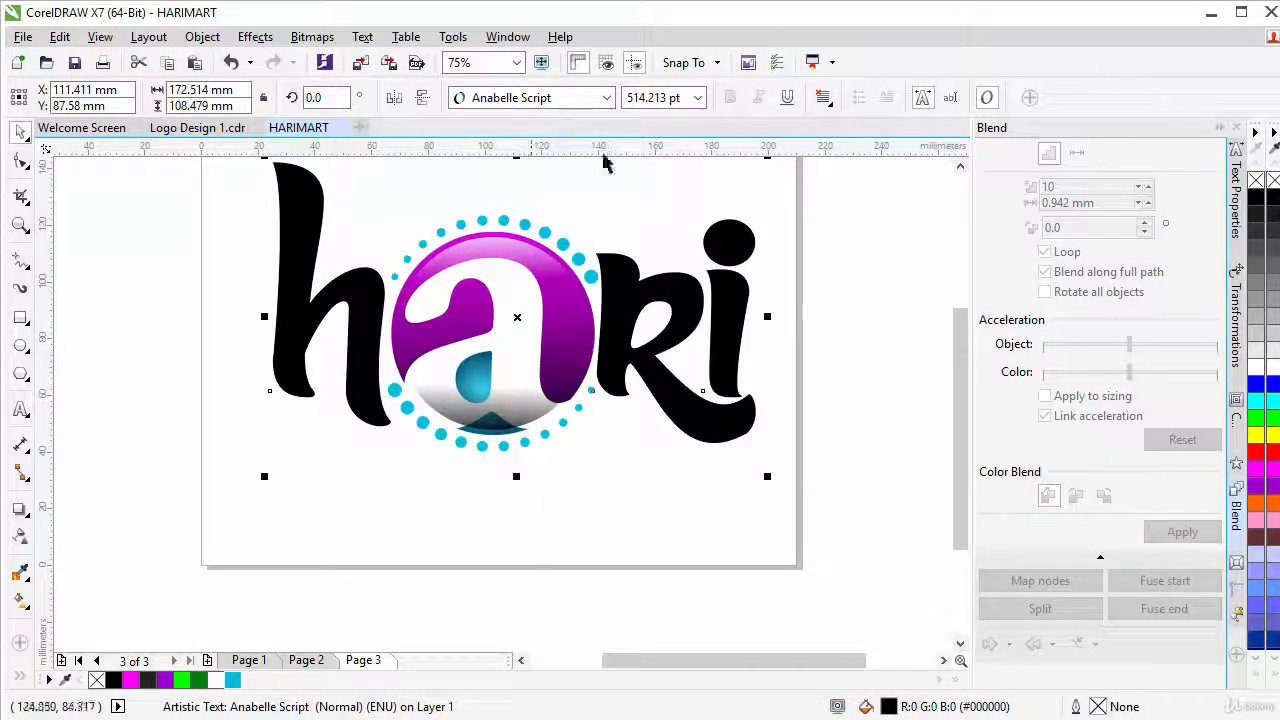
Set the font size of the "h ri" text to 515 pt
double_click(638, 97)
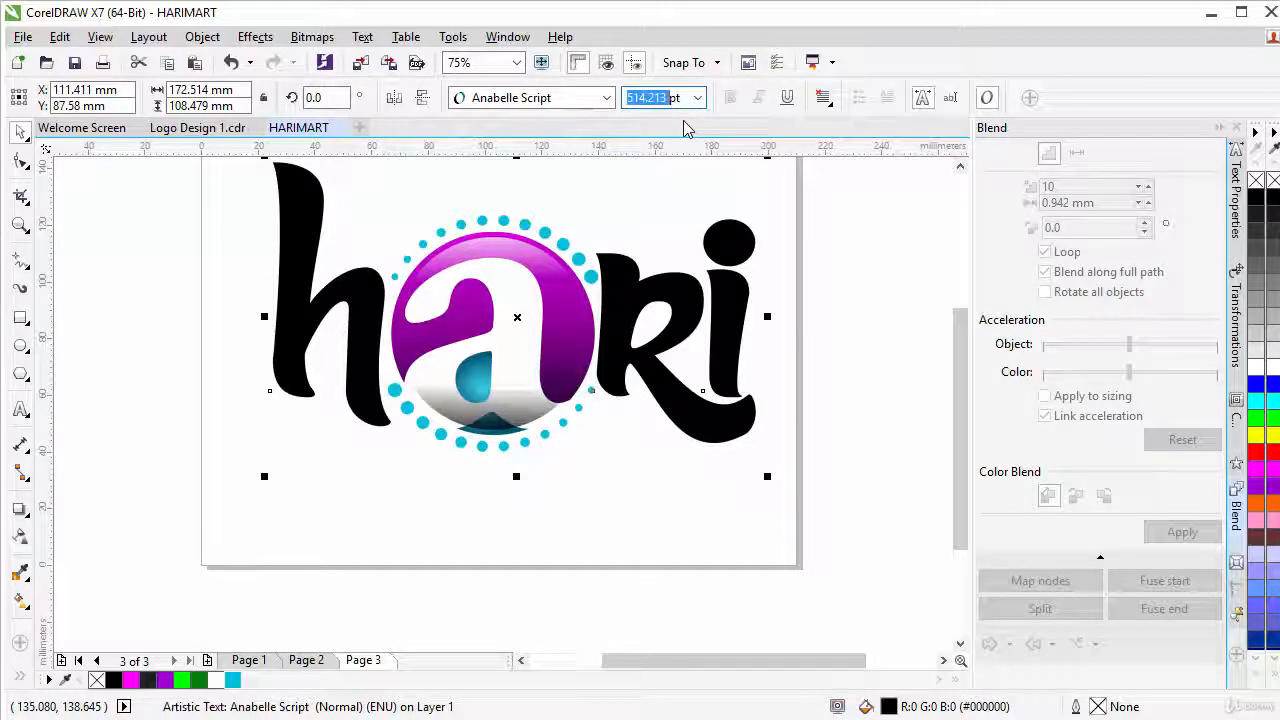
text(5)
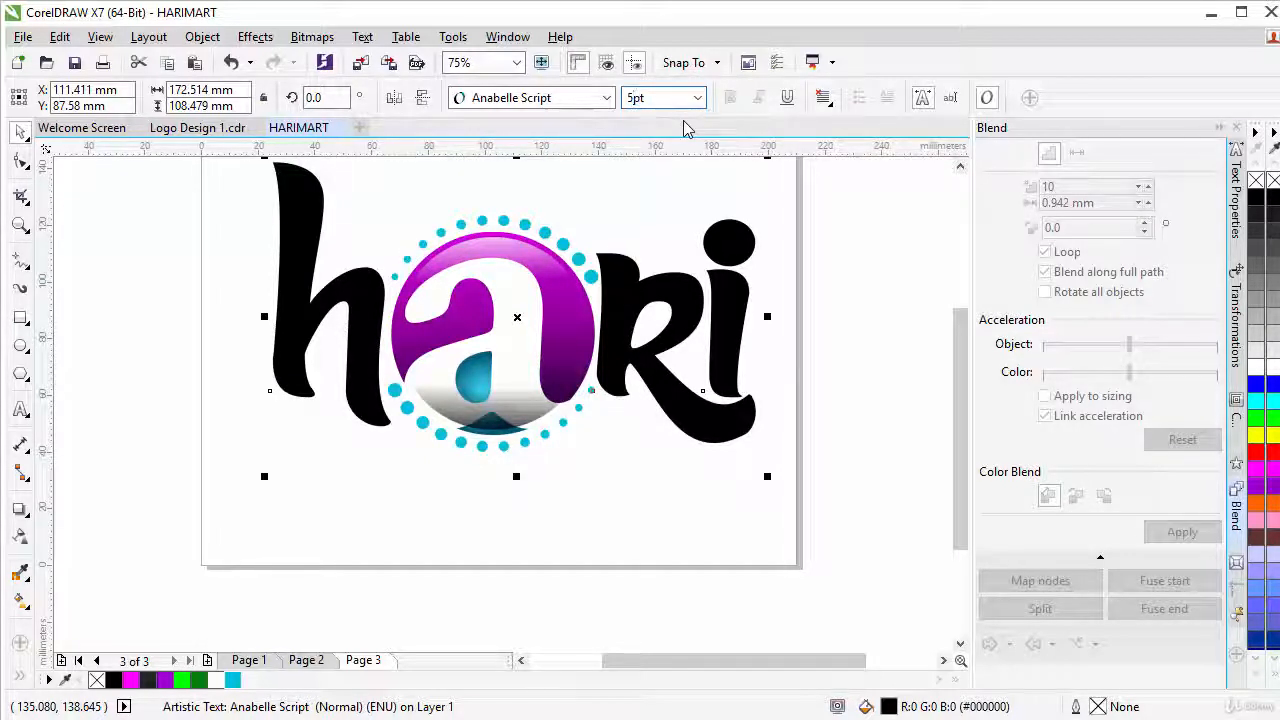
text(15)
key(Return)
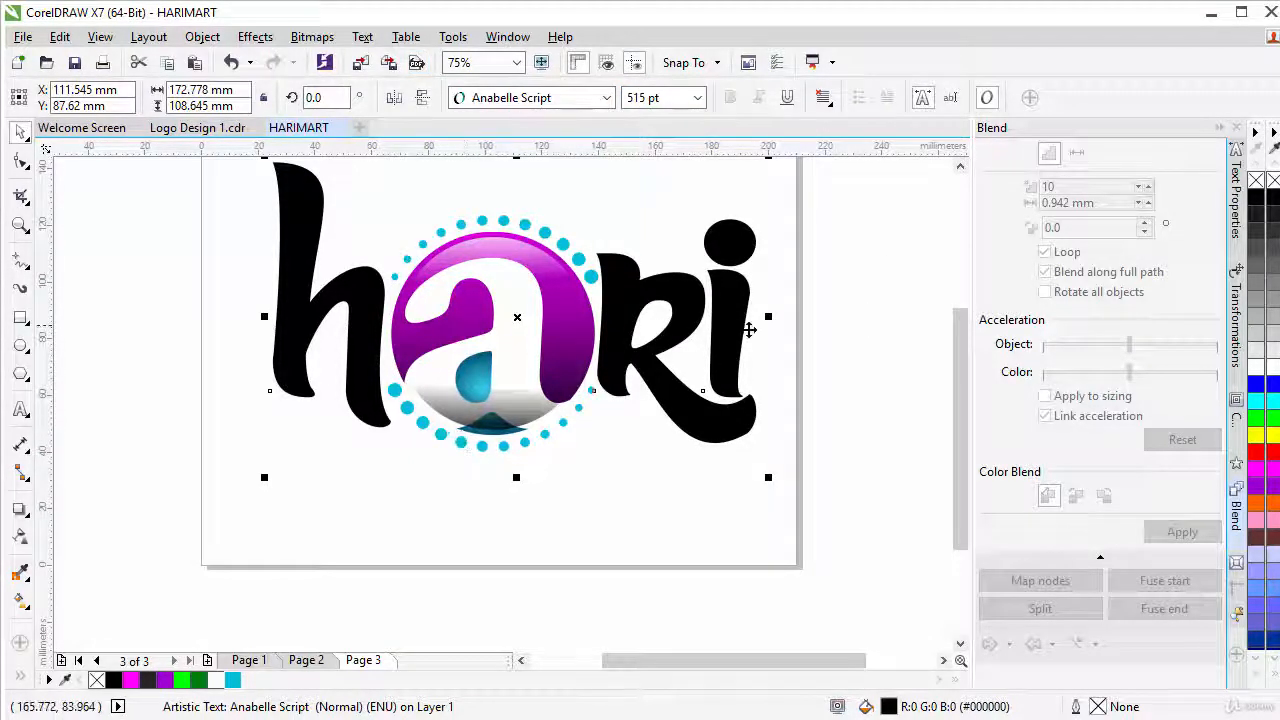
drag(956, 355, 968, 318)
click(829, 363)
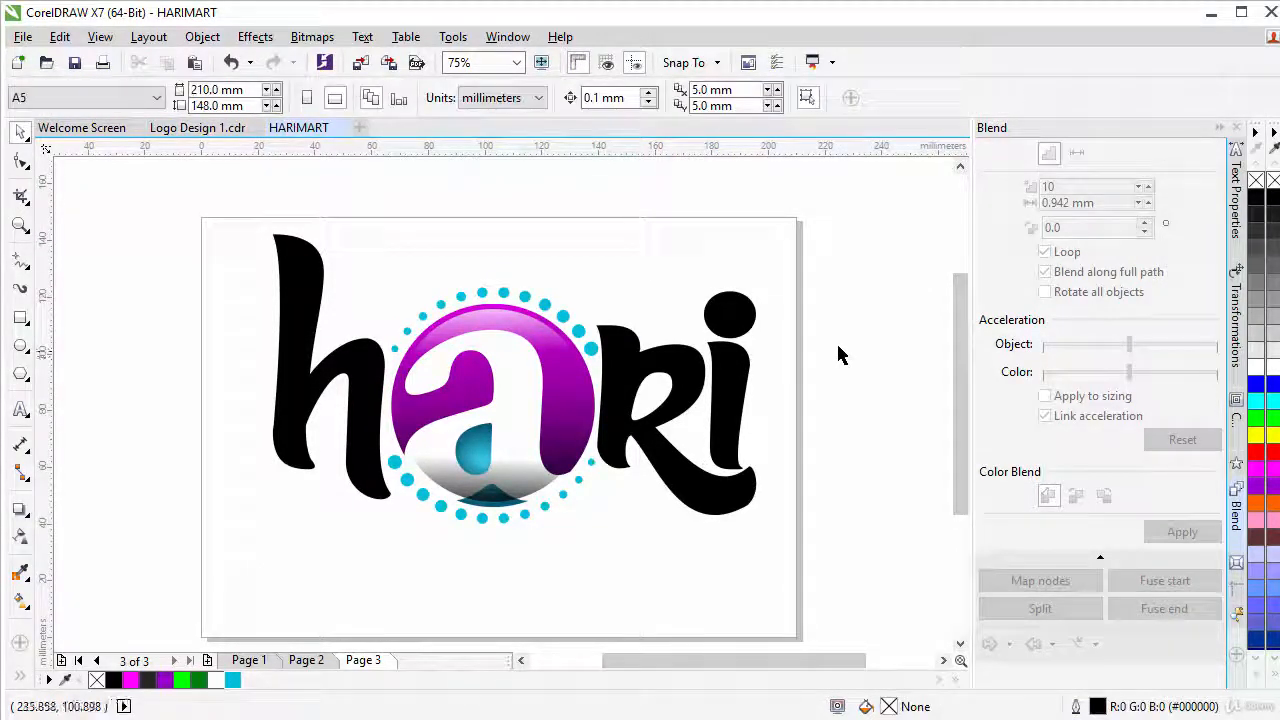
Add the artistic text "Mart" in the empty area below the logo
click(22, 412)
click(558, 593)
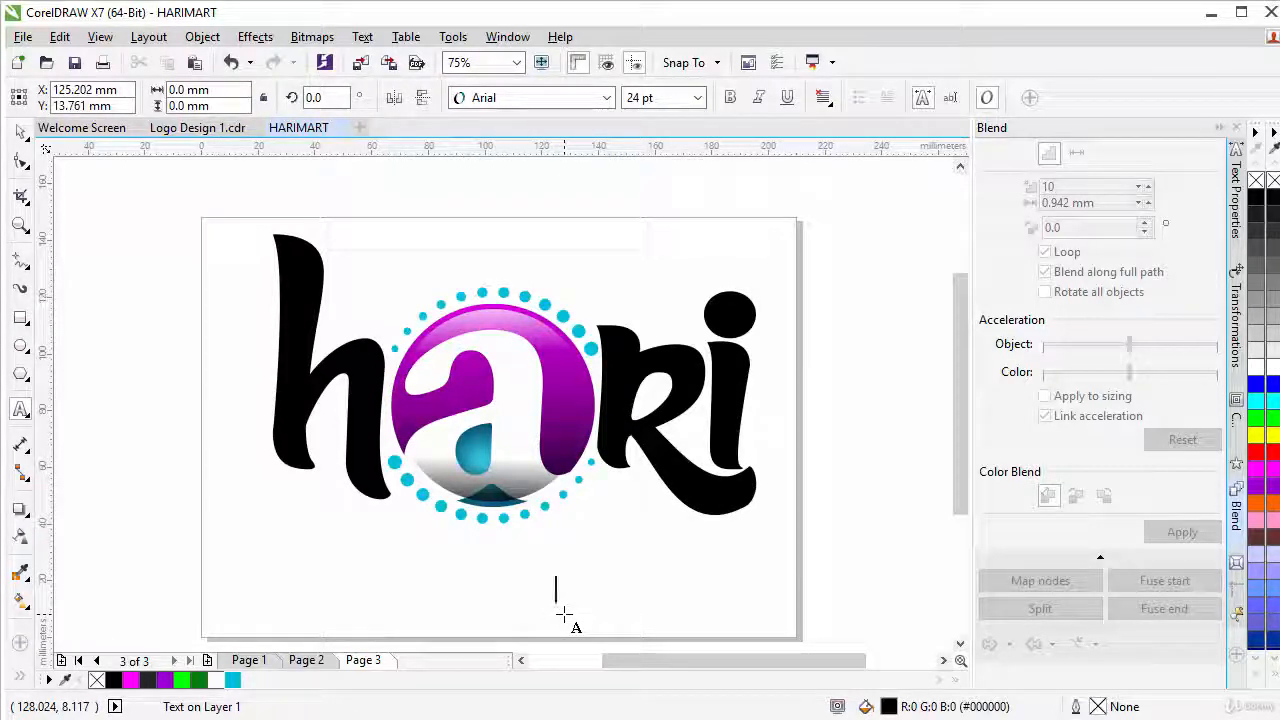
text(M)
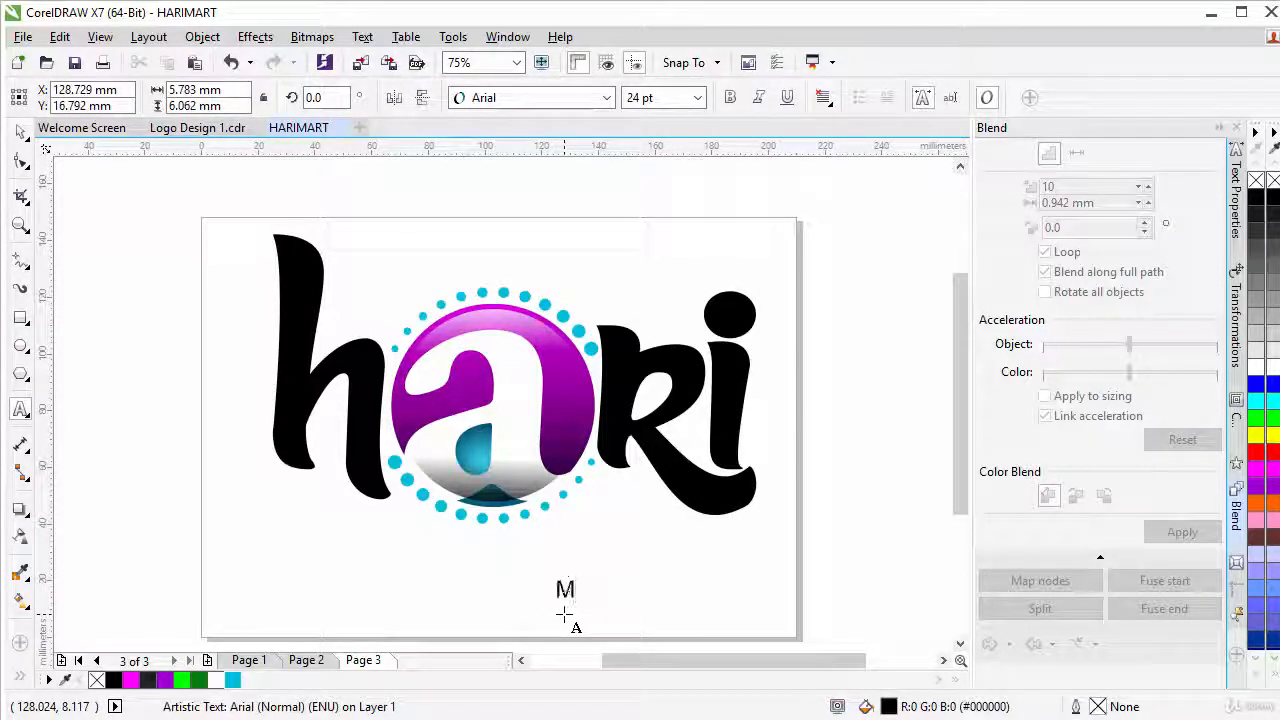
text(art)
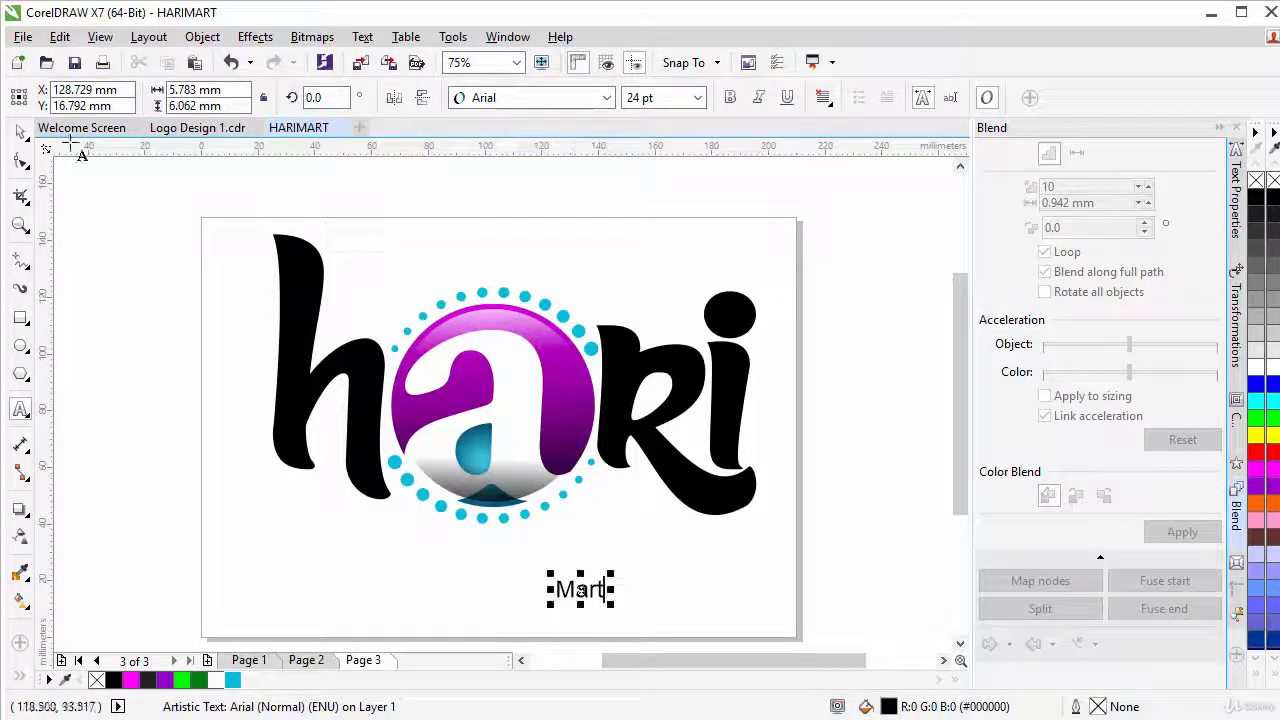
Set "Mart" in the ScrapItUp font, then scale it to about 41 pt and place it between the emblem and the tail of the "r"
click(20, 133)
click(559, 99)
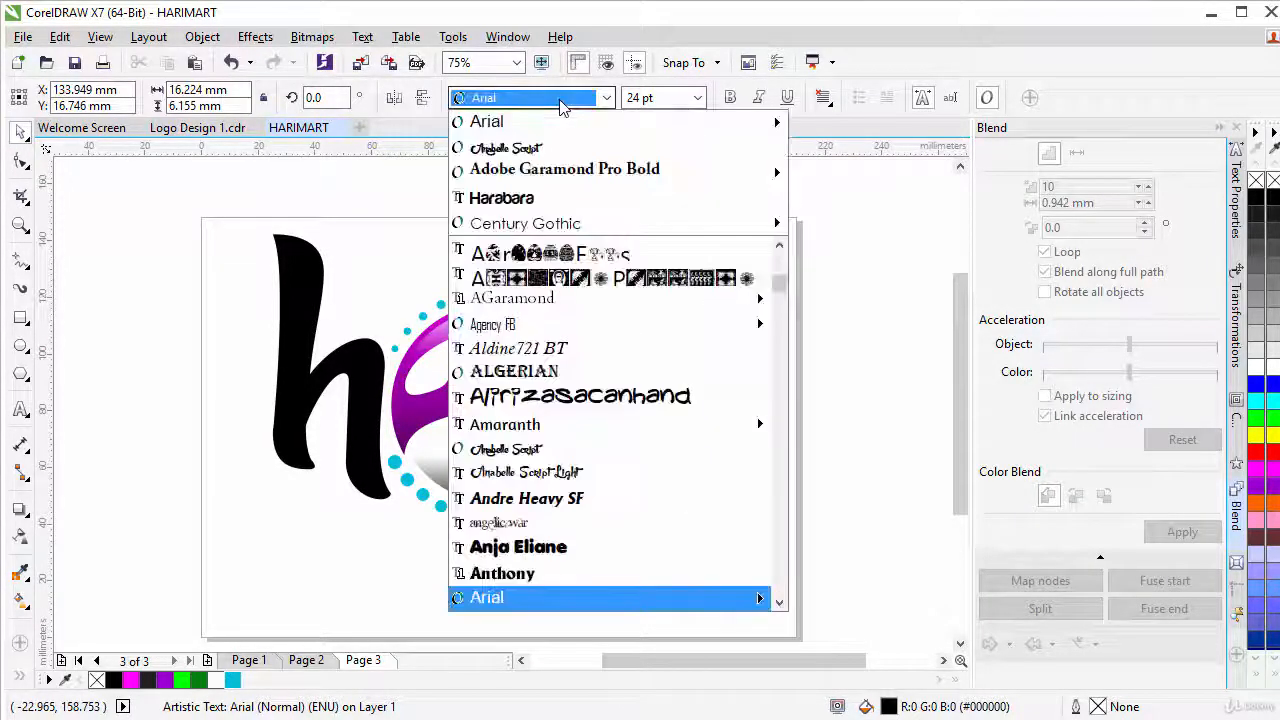
text(ScrapItUp)
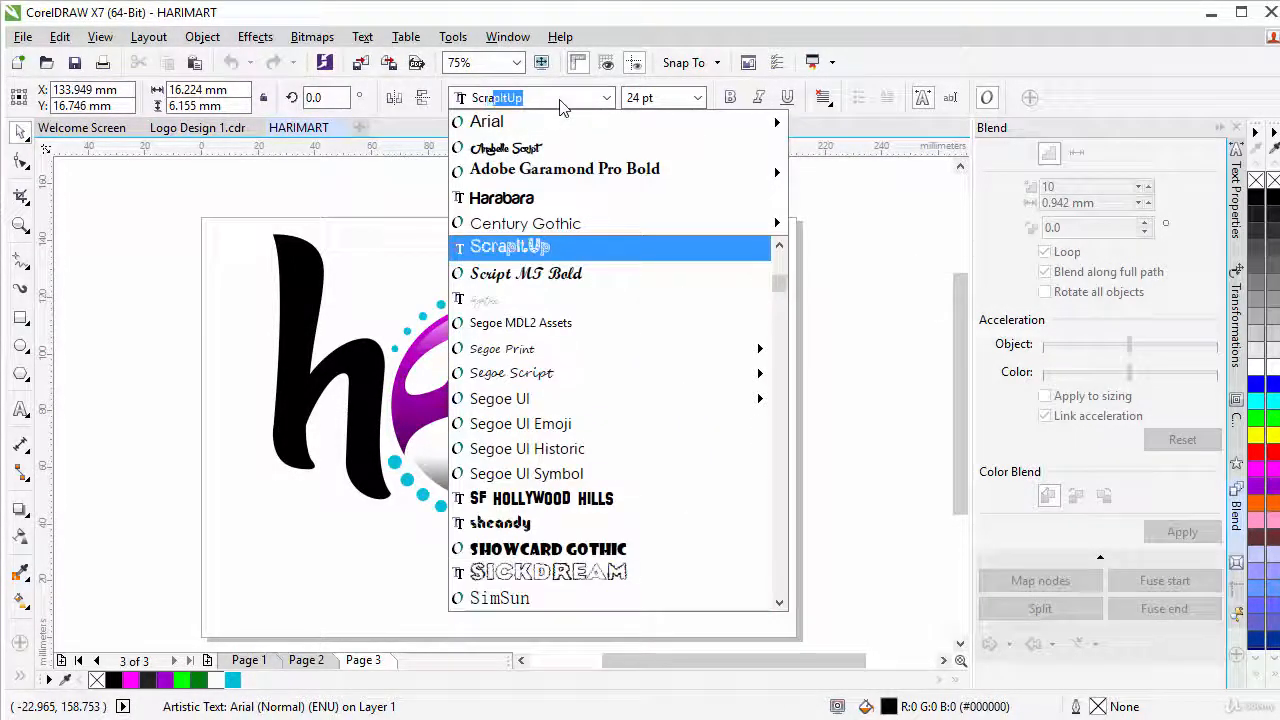
key(Return)
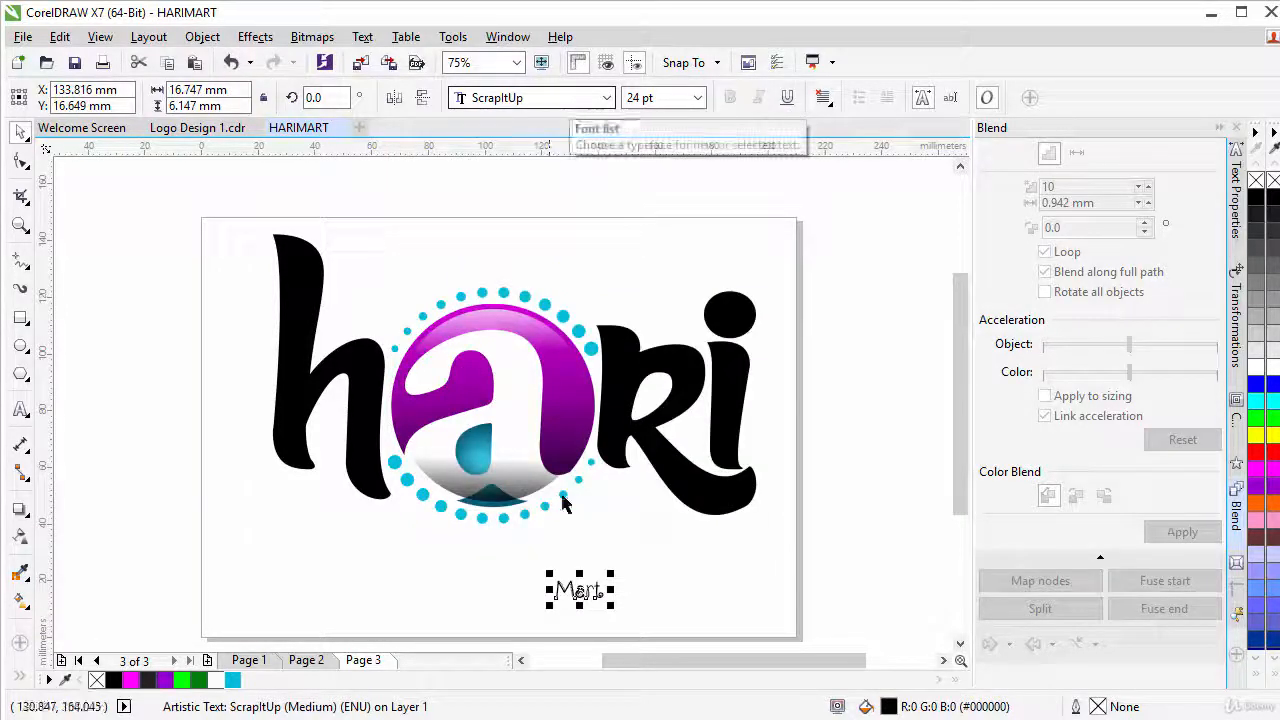
drag(588, 610, 660, 490)
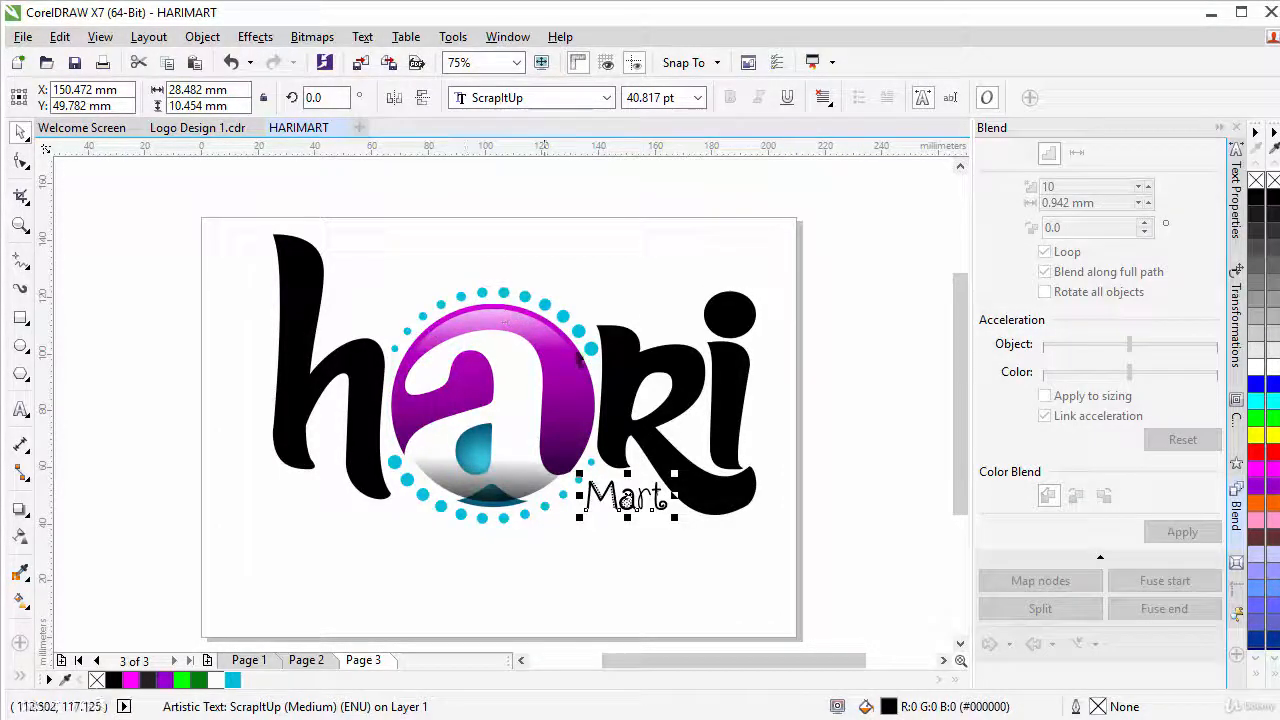
Ungroup the round "a" emblem by one level and check which objects can be selected in it
click(535, 318)
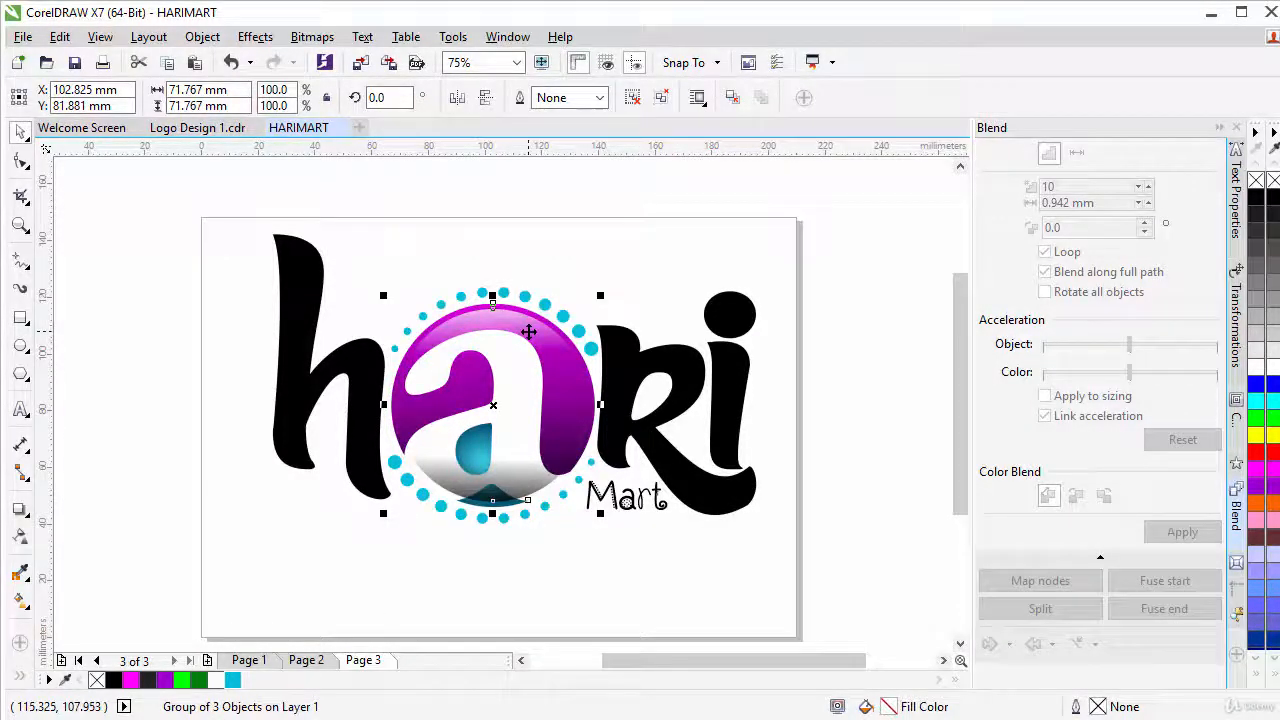
right_click(530, 322)
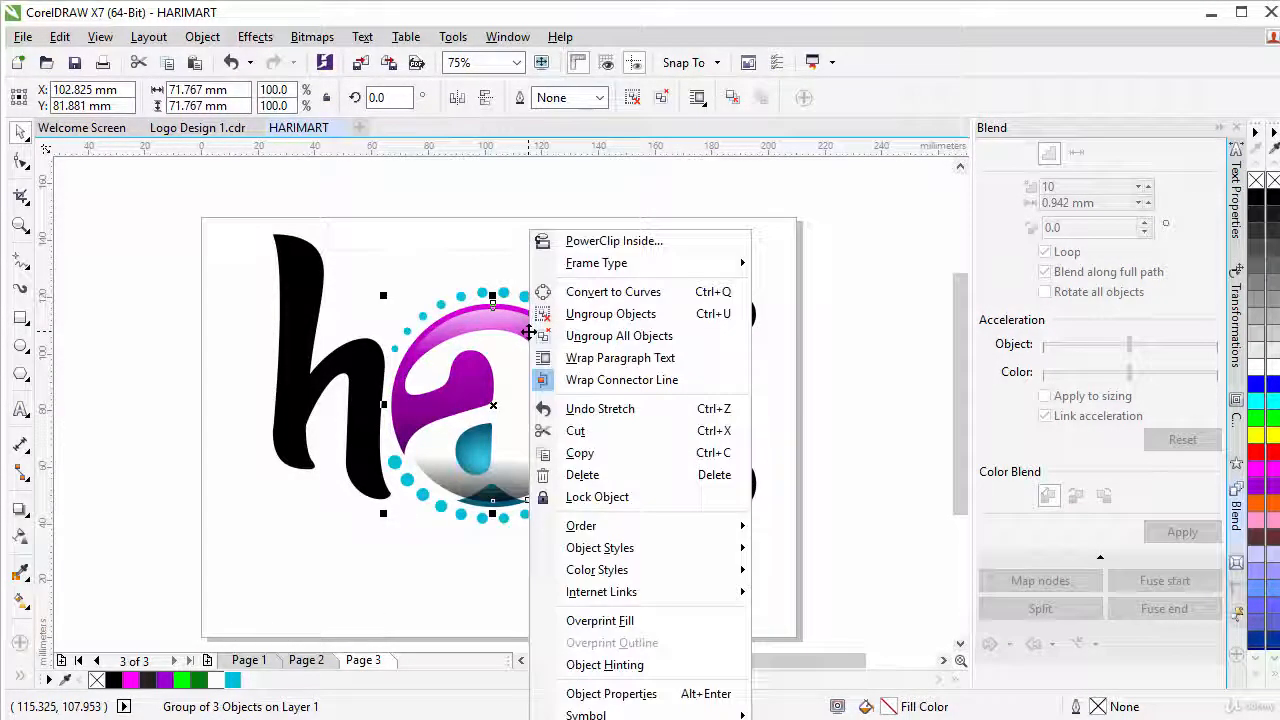
click(593, 317)
click(505, 322)
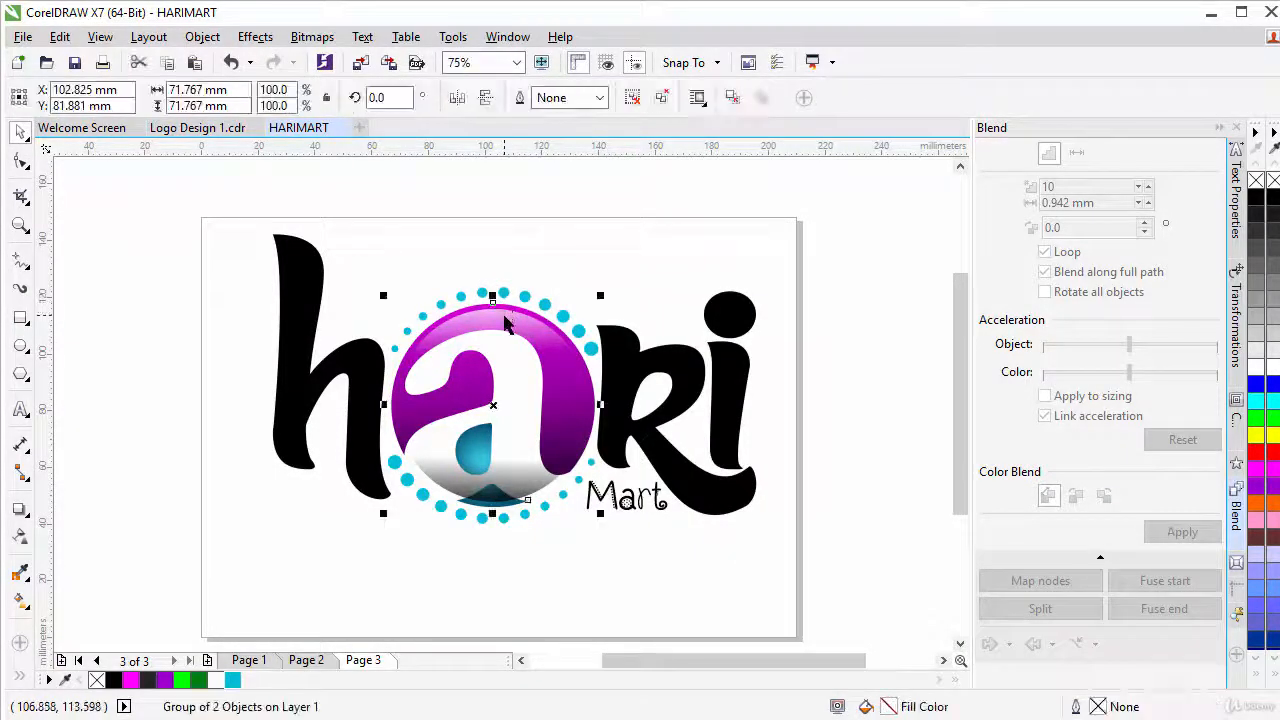
ctrl+click(505, 325)
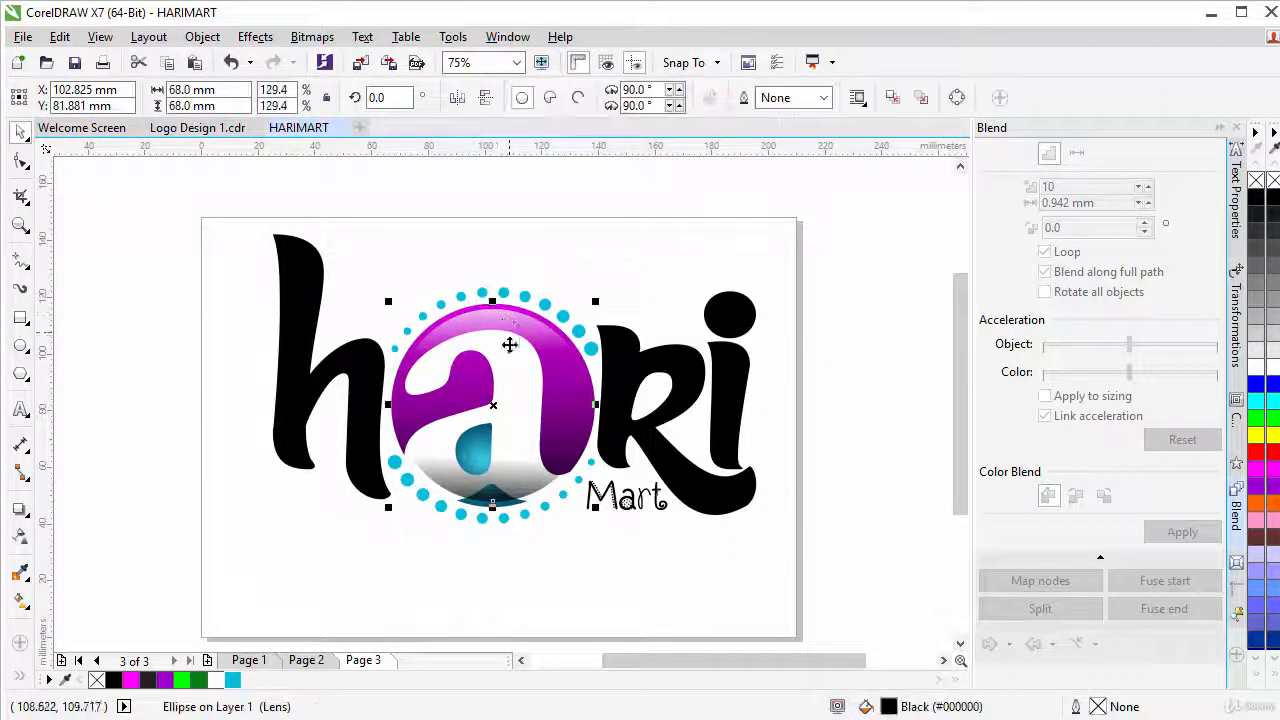
click(535, 268)
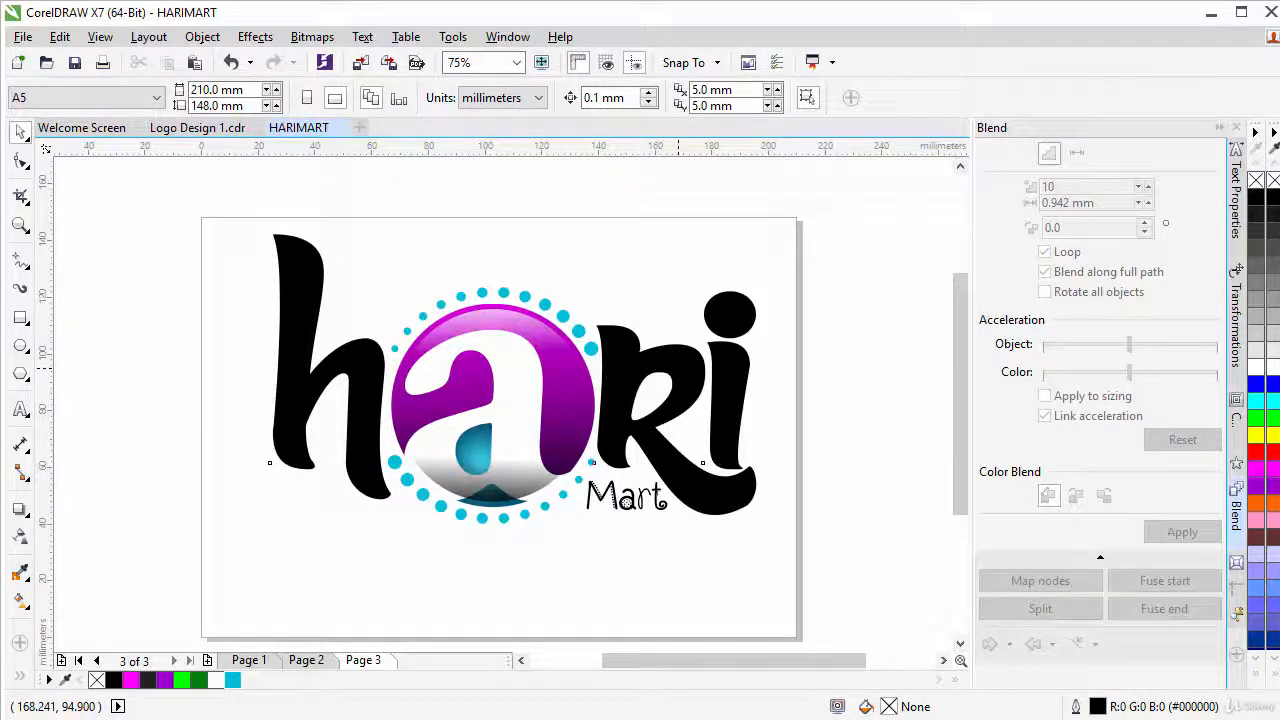
Copy only the Fill property from the emblem's purple circle onto the "h ri" text
click(678, 370)
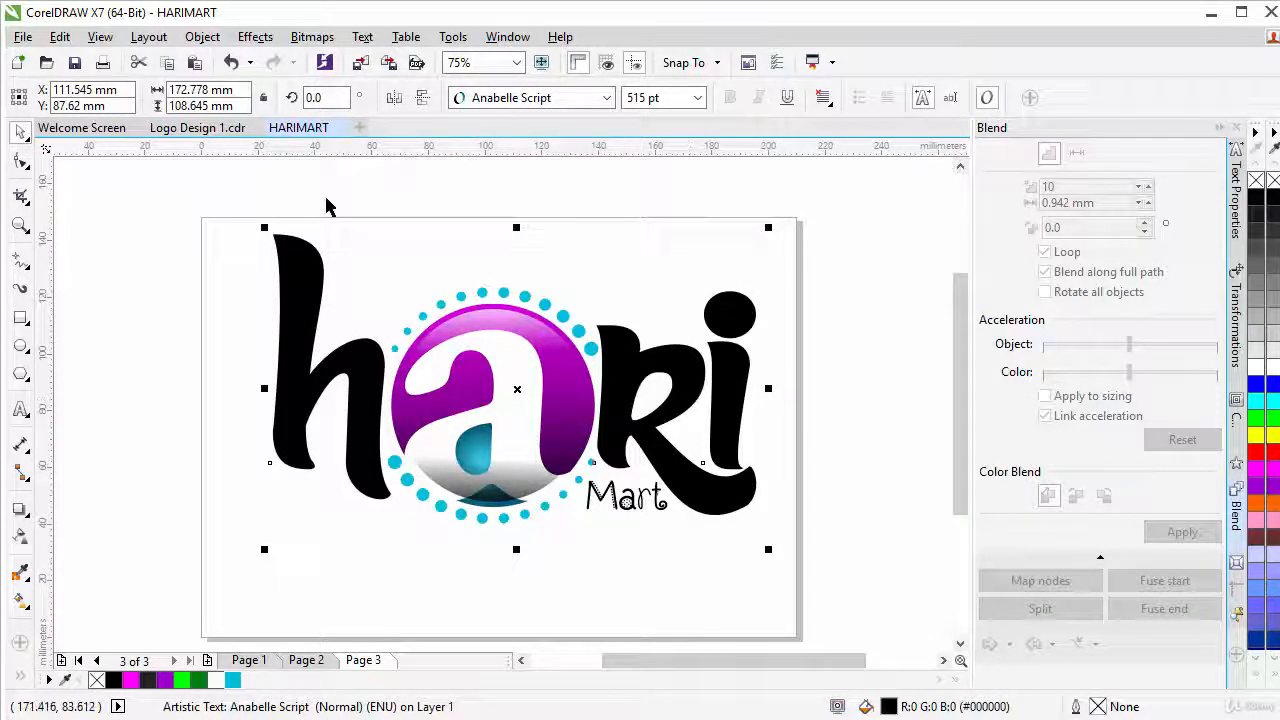
click(61, 38)
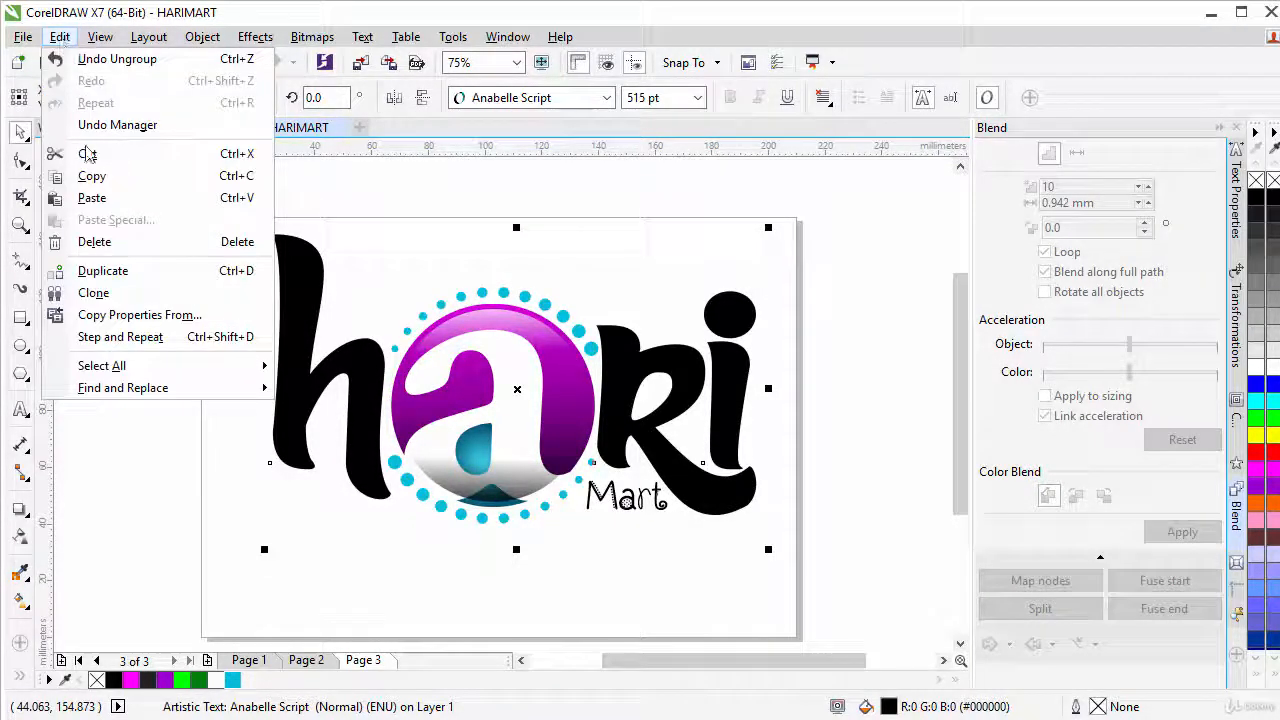
click(135, 320)
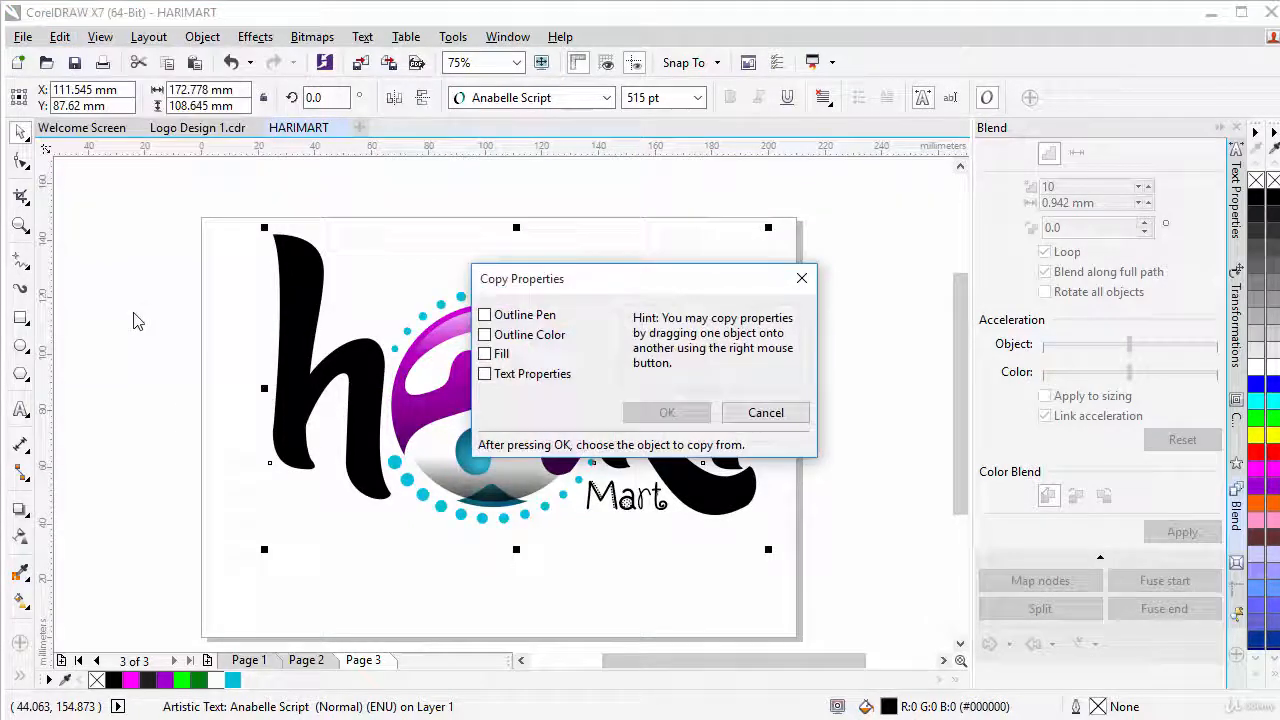
click(485, 355)
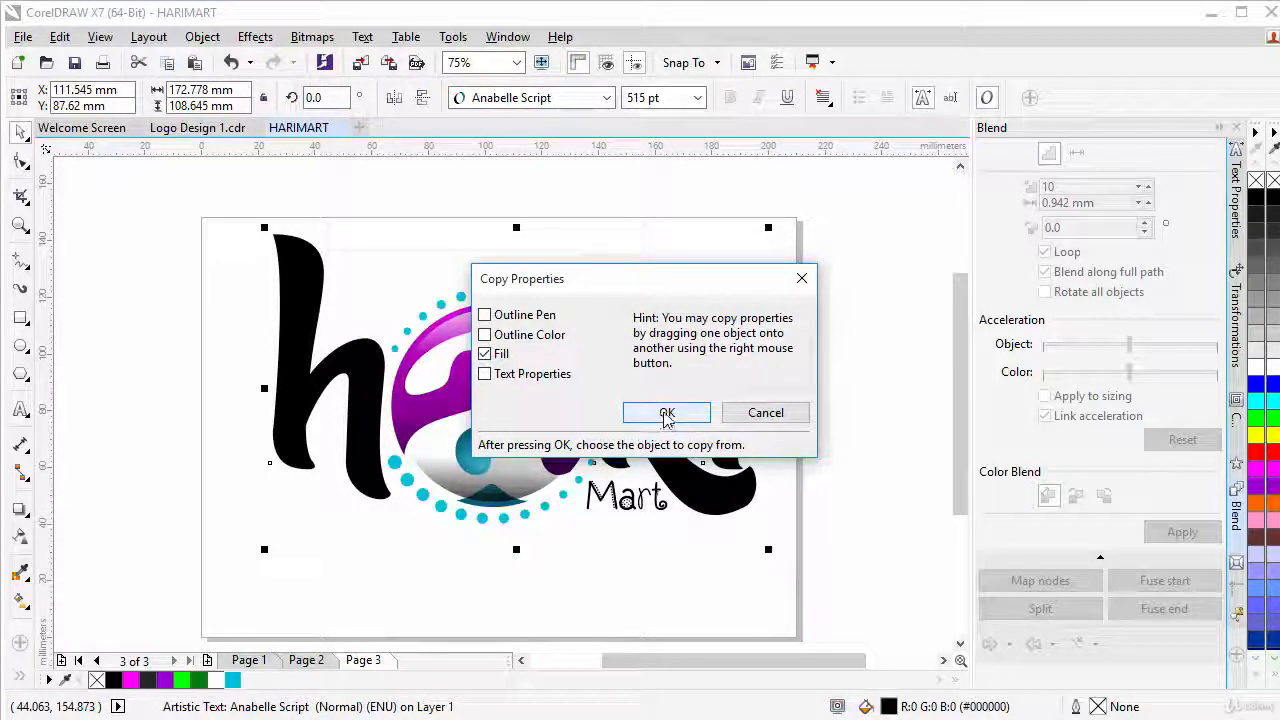
click(666, 414)
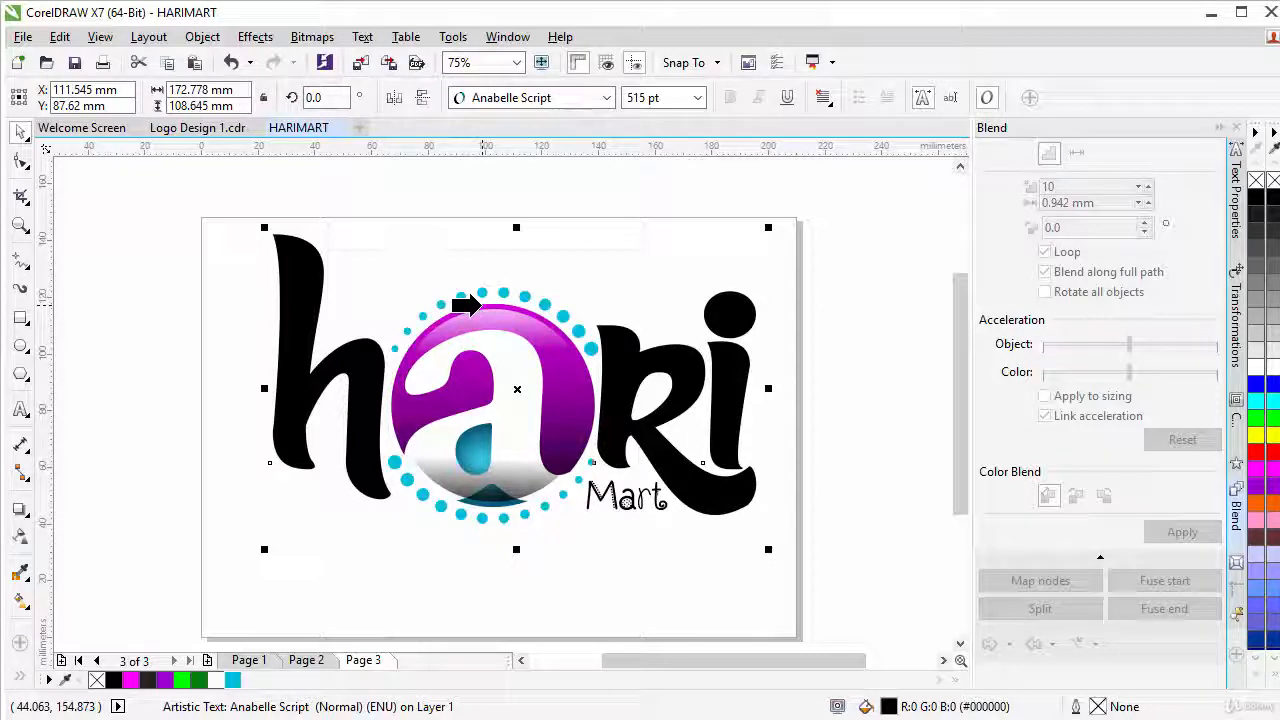
click(480, 305)
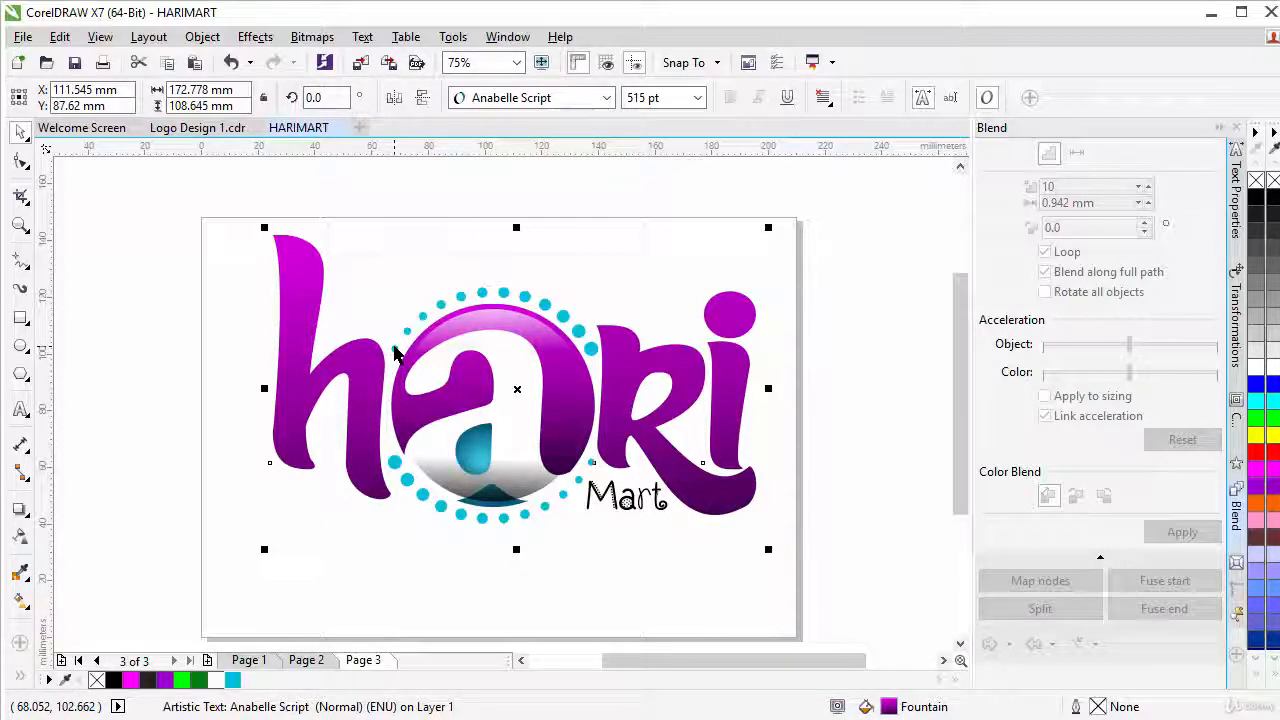
Select all the logo objects, including the emblem, dots and both texts, and group them
click(303, 204)
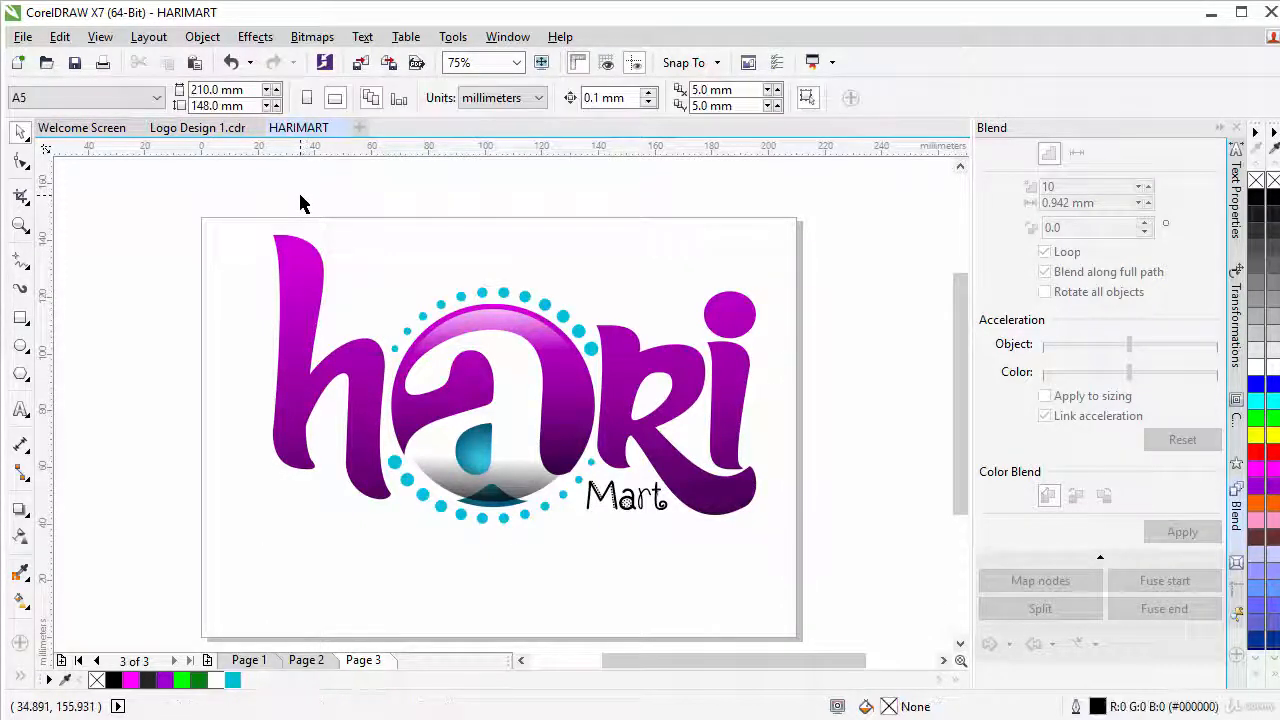
drag(221, 178, 840, 597)
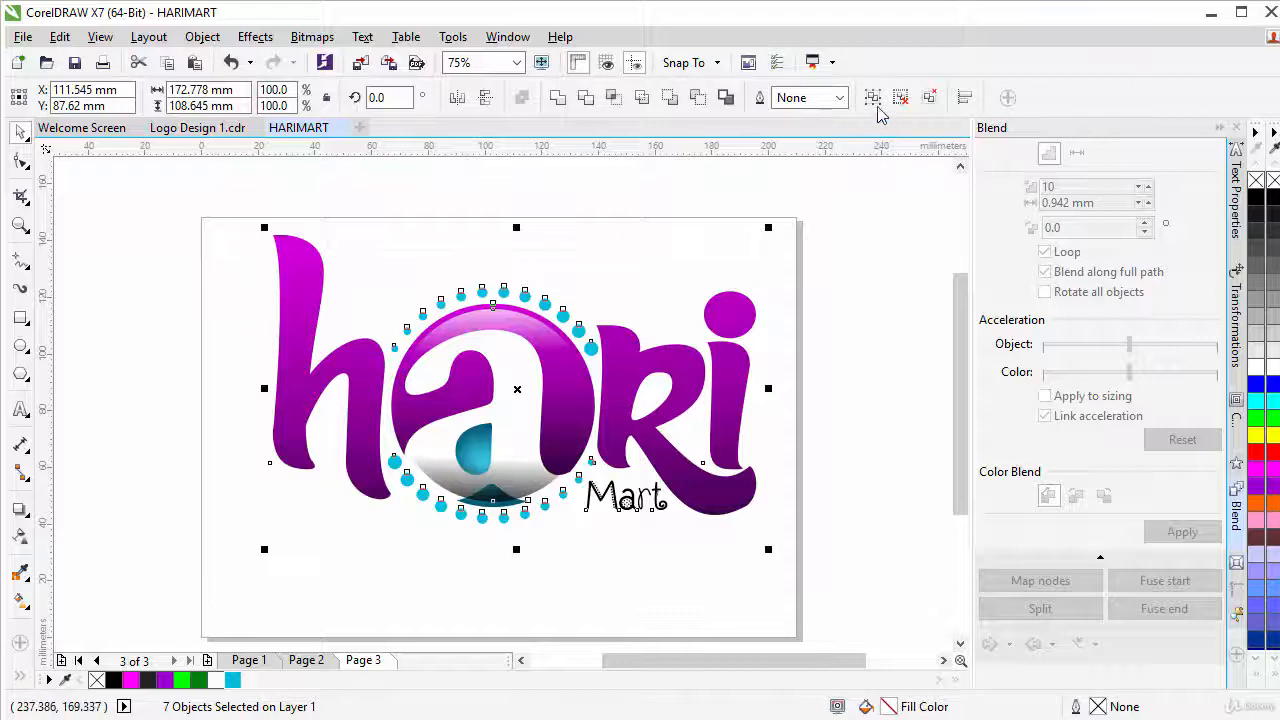
click(872, 97)
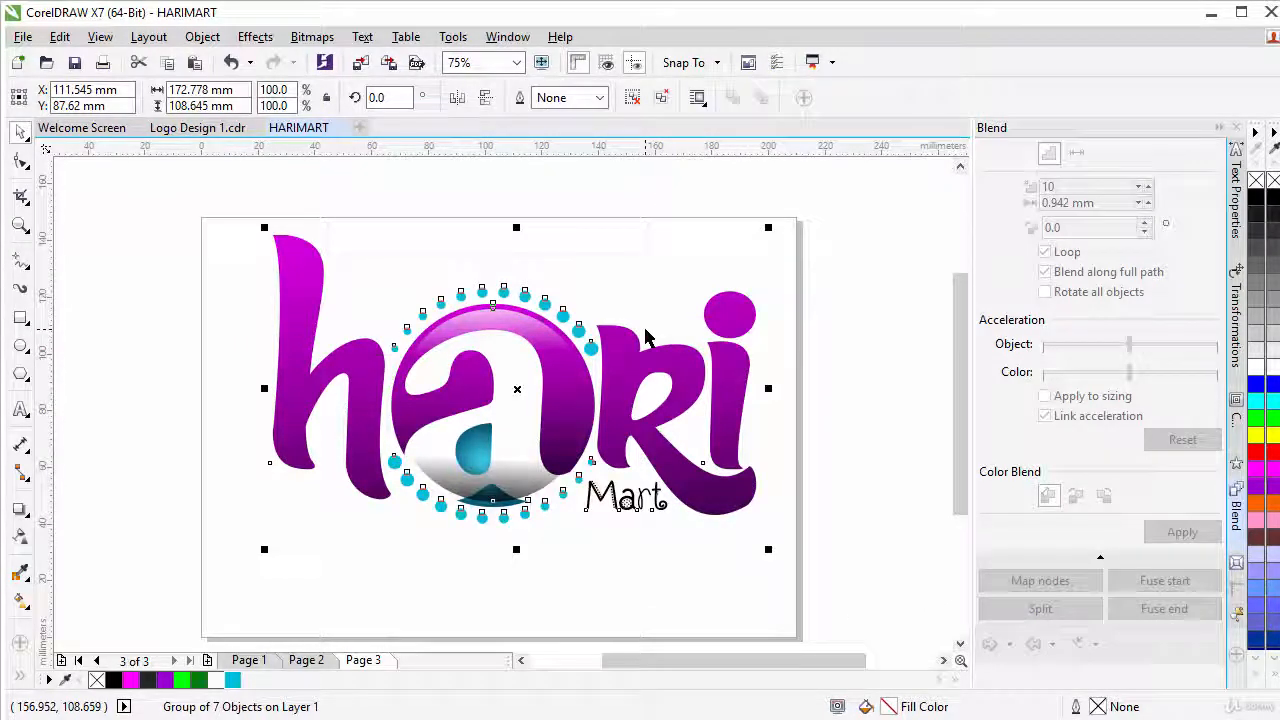
Centre the grouped logo on the page and copy the whole group
key(p)
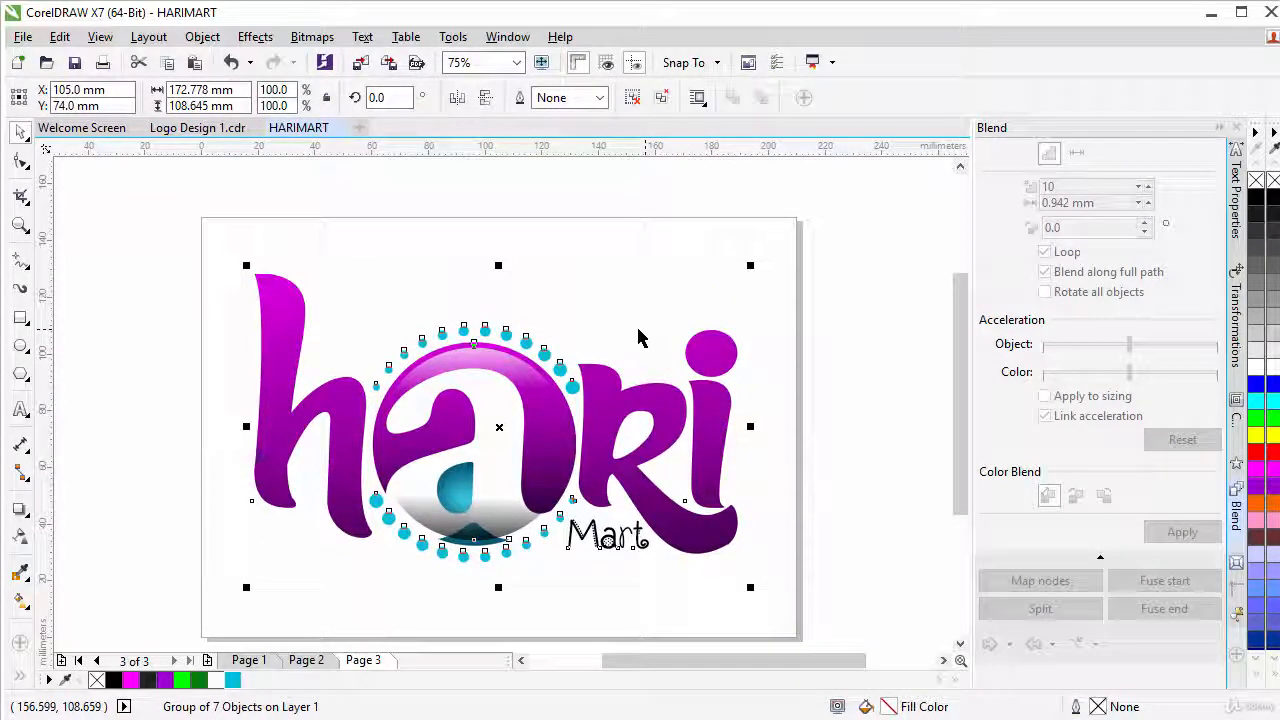
click(843, 429)
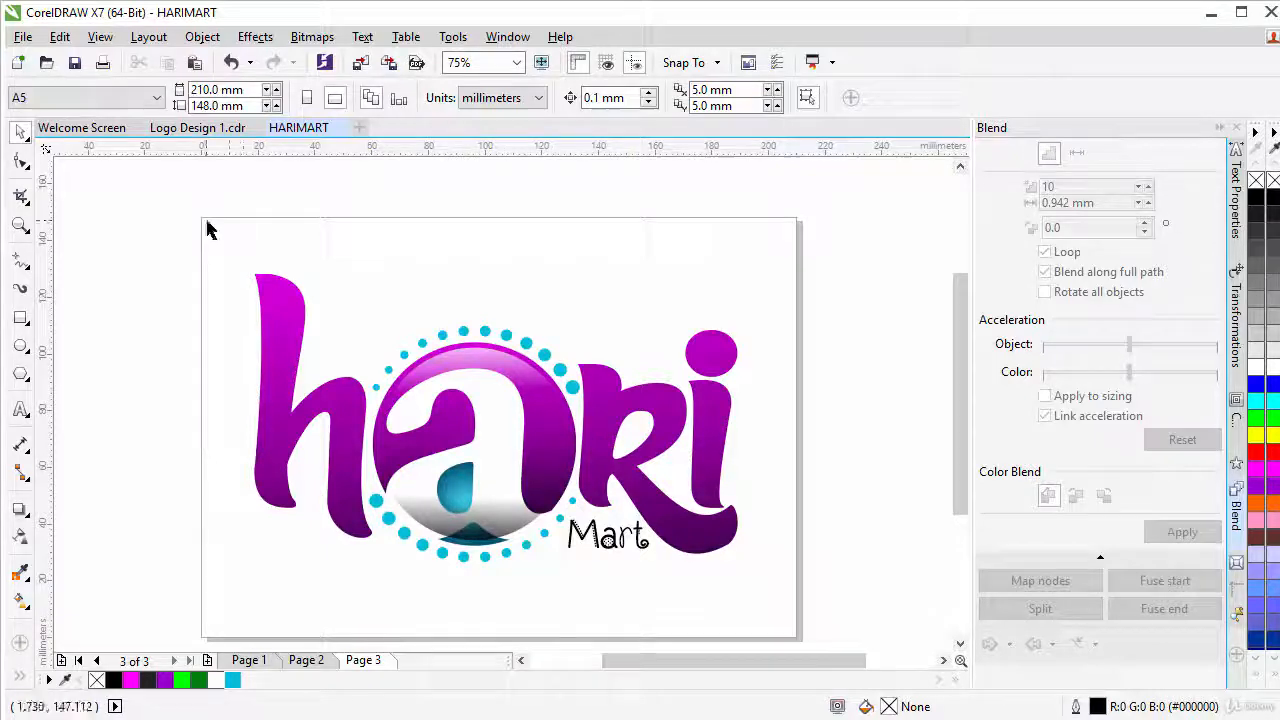
drag(213, 196, 772, 607)
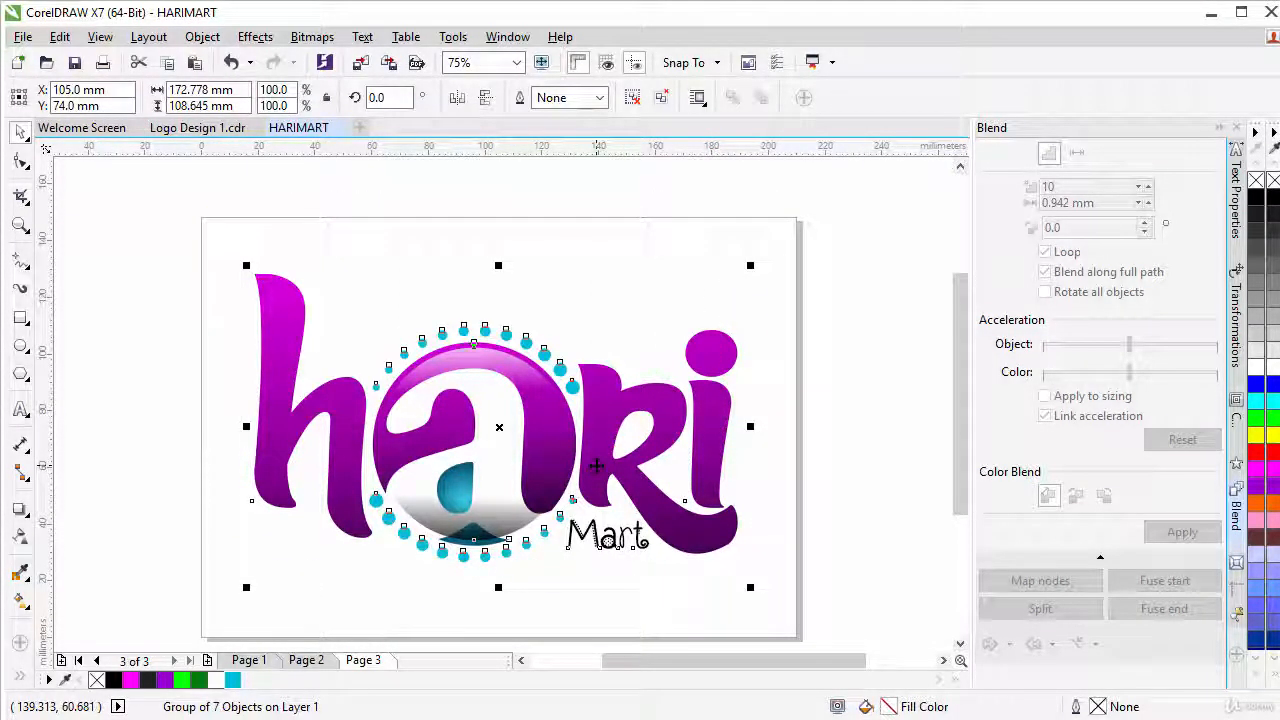
right_click(603, 472)
click(648, 453)
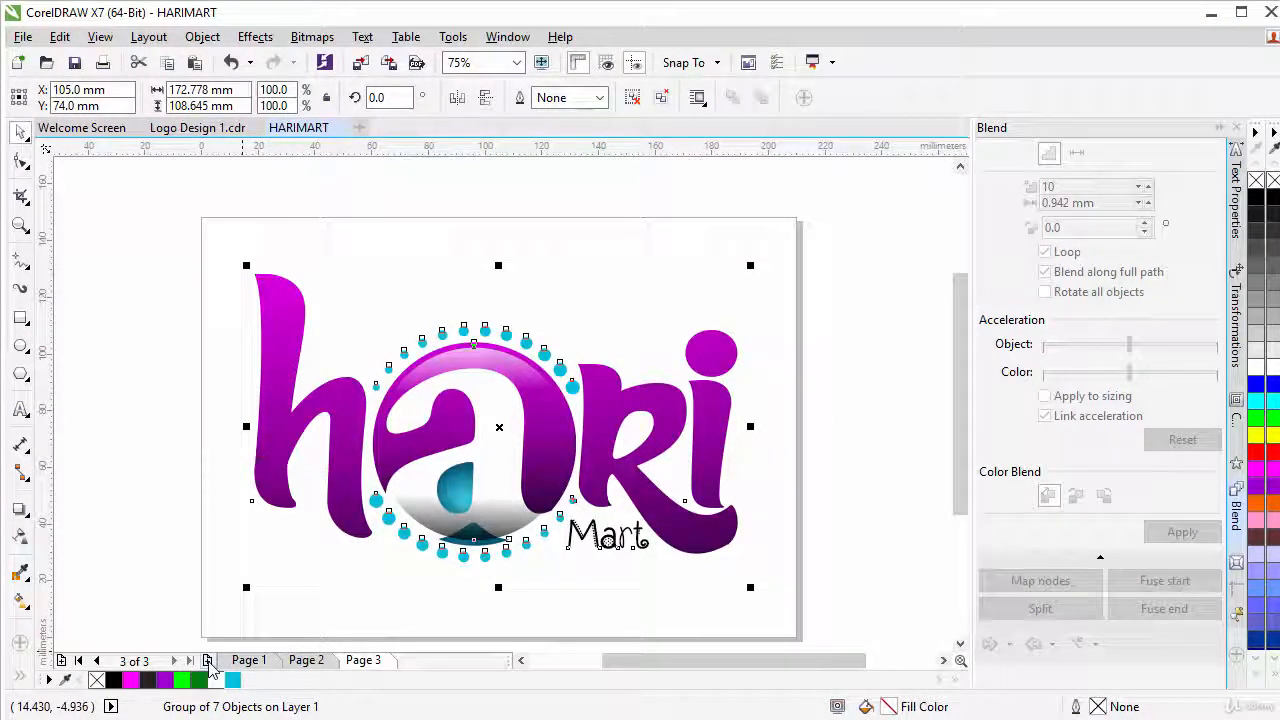
Add a new page after Page 3 and paste the copied logo onto it
click(207, 661)
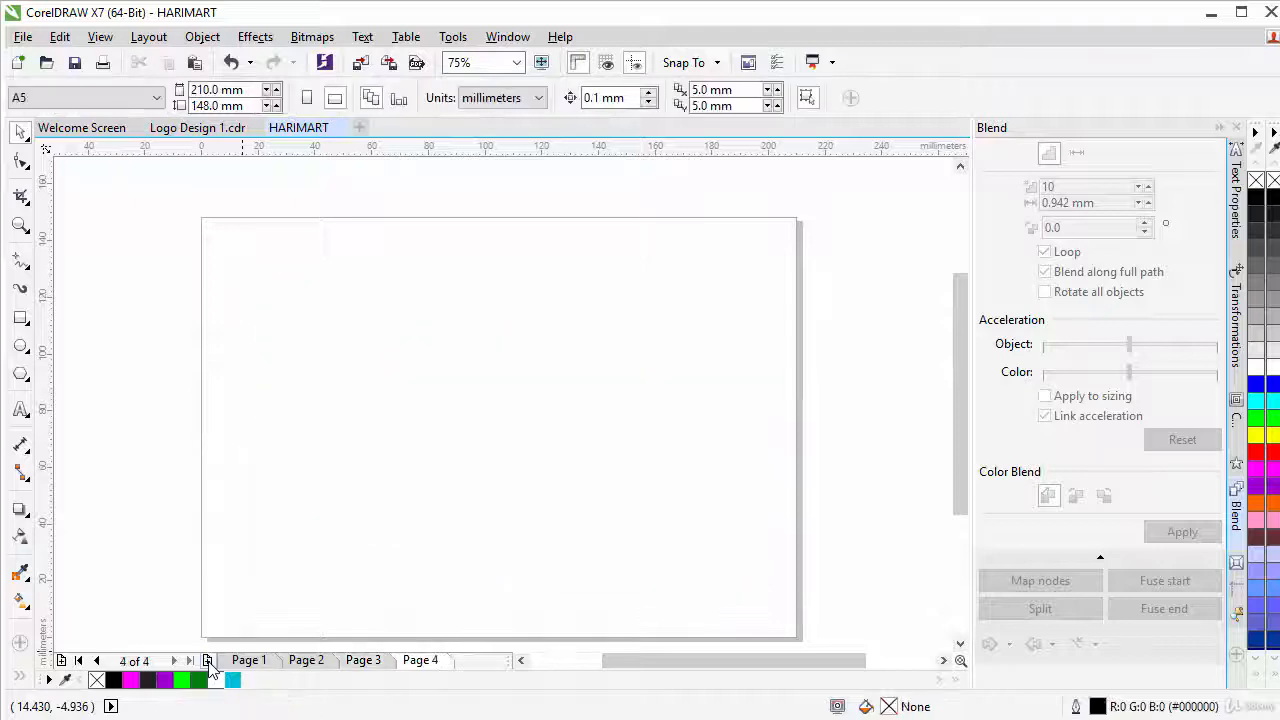
right_click(643, 416)
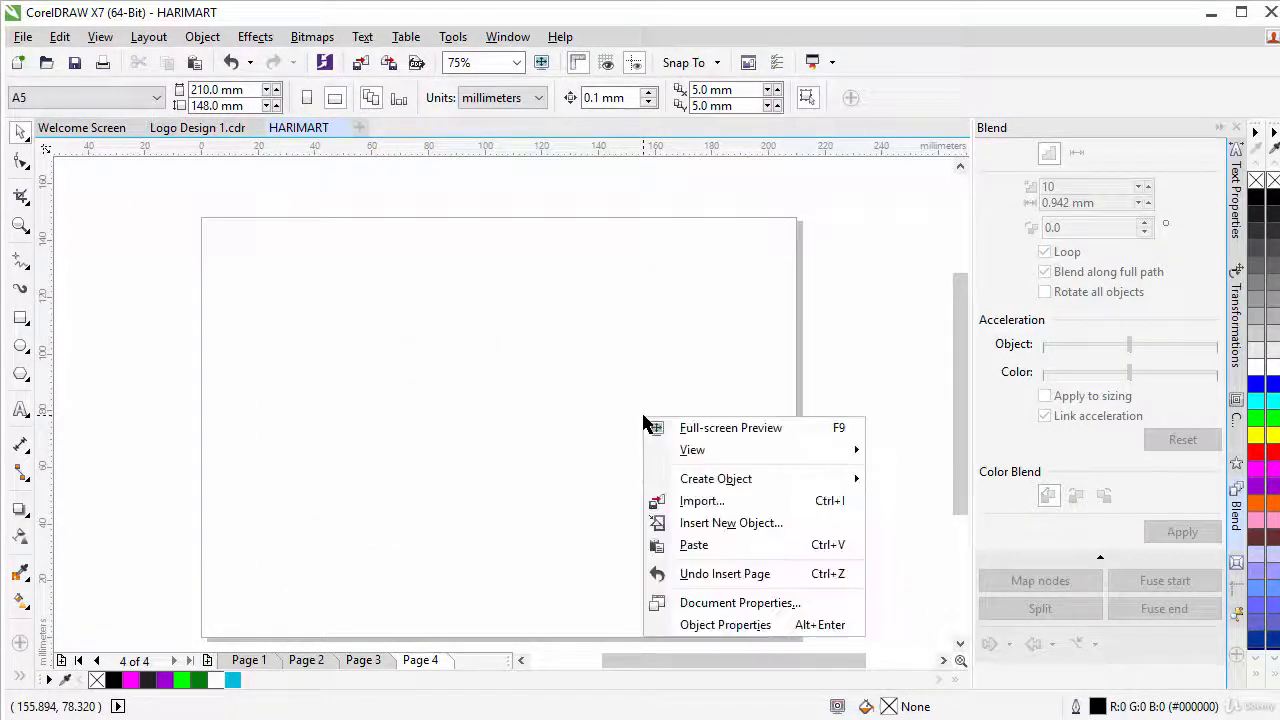
click(690, 543)
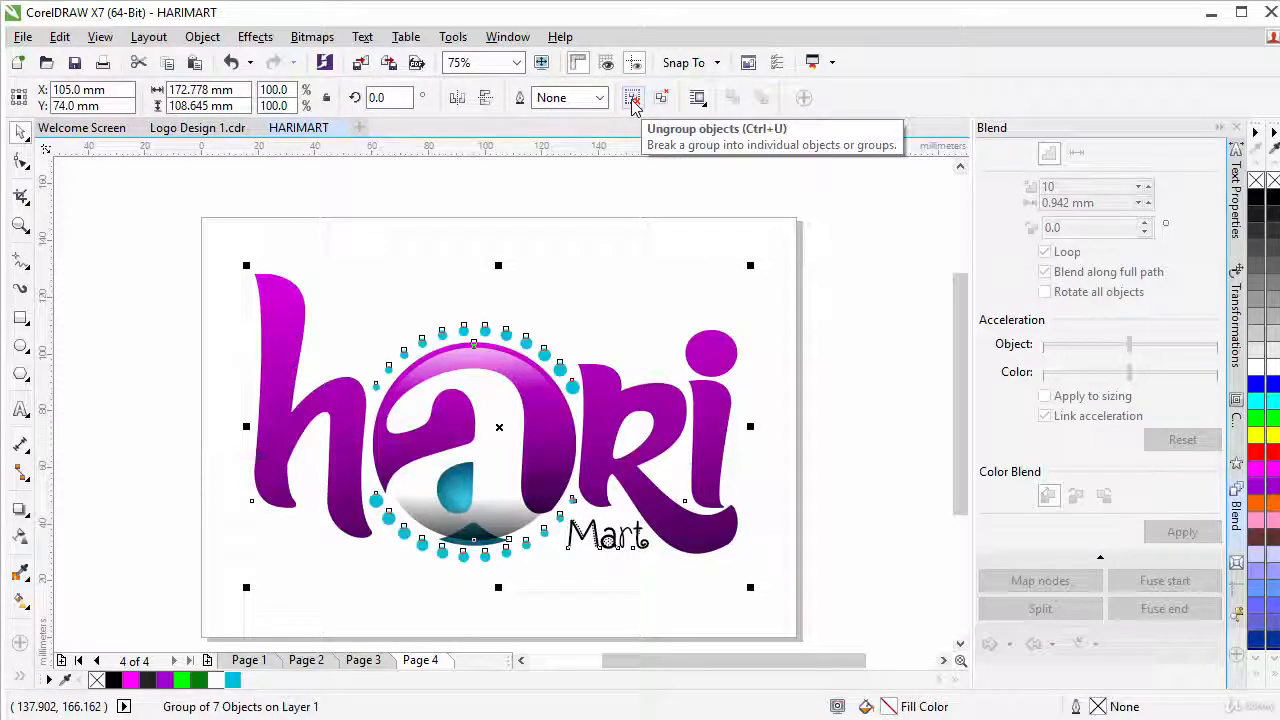
Ungroup the pasted logo on Page 4 by one level and clear the selection
right_click(540, 398)
click(632, 315)
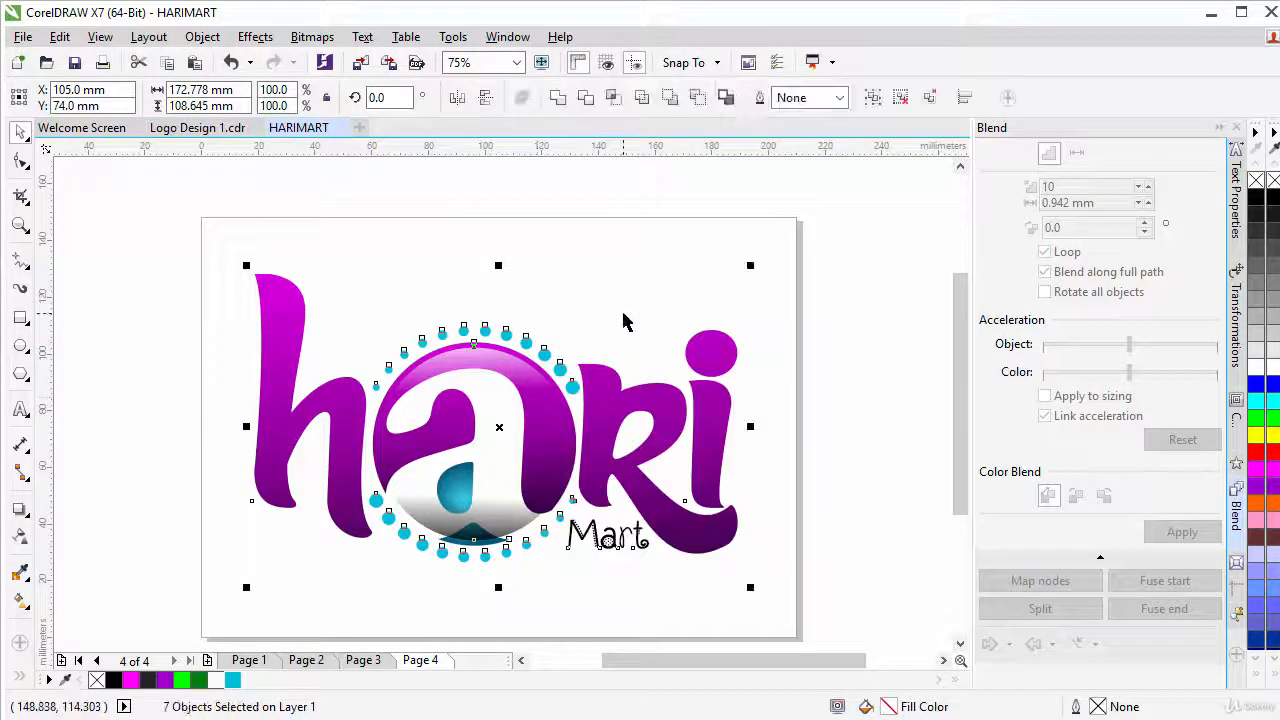
click(496, 191)
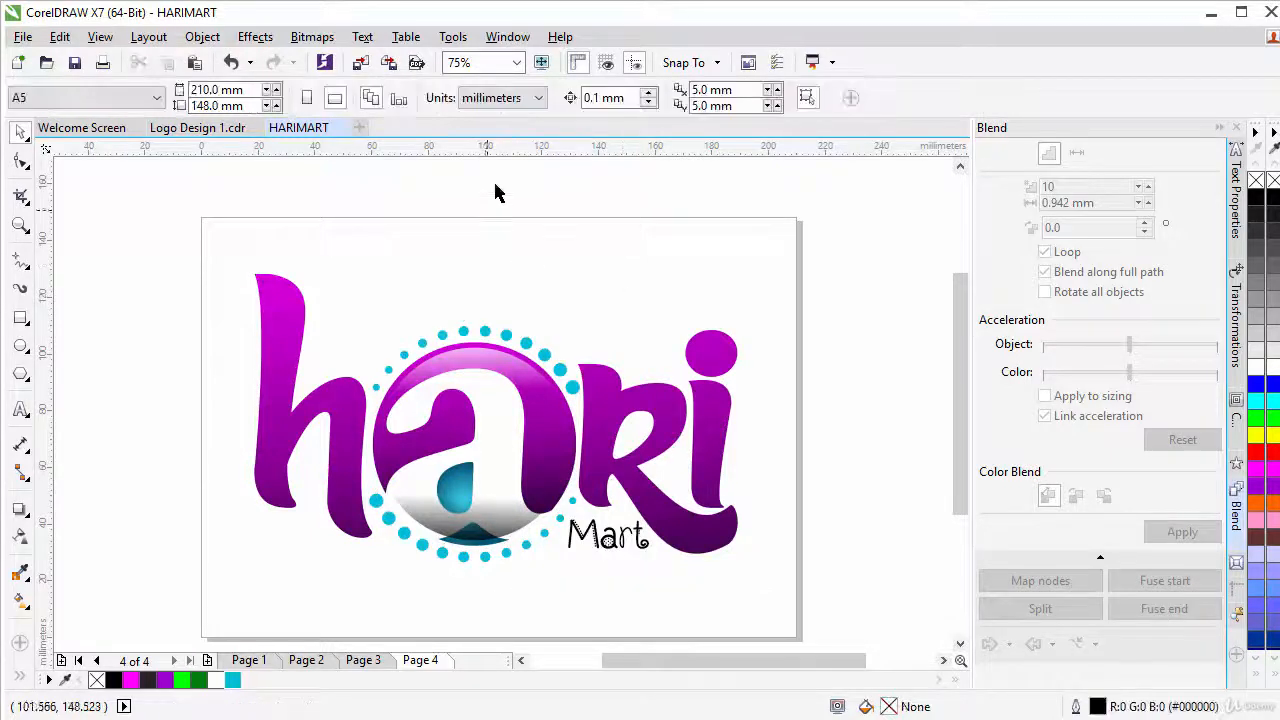
Change the upper colour of the "h ri" text's fountain fill to bright yellow #FBFF00
click(707, 444)
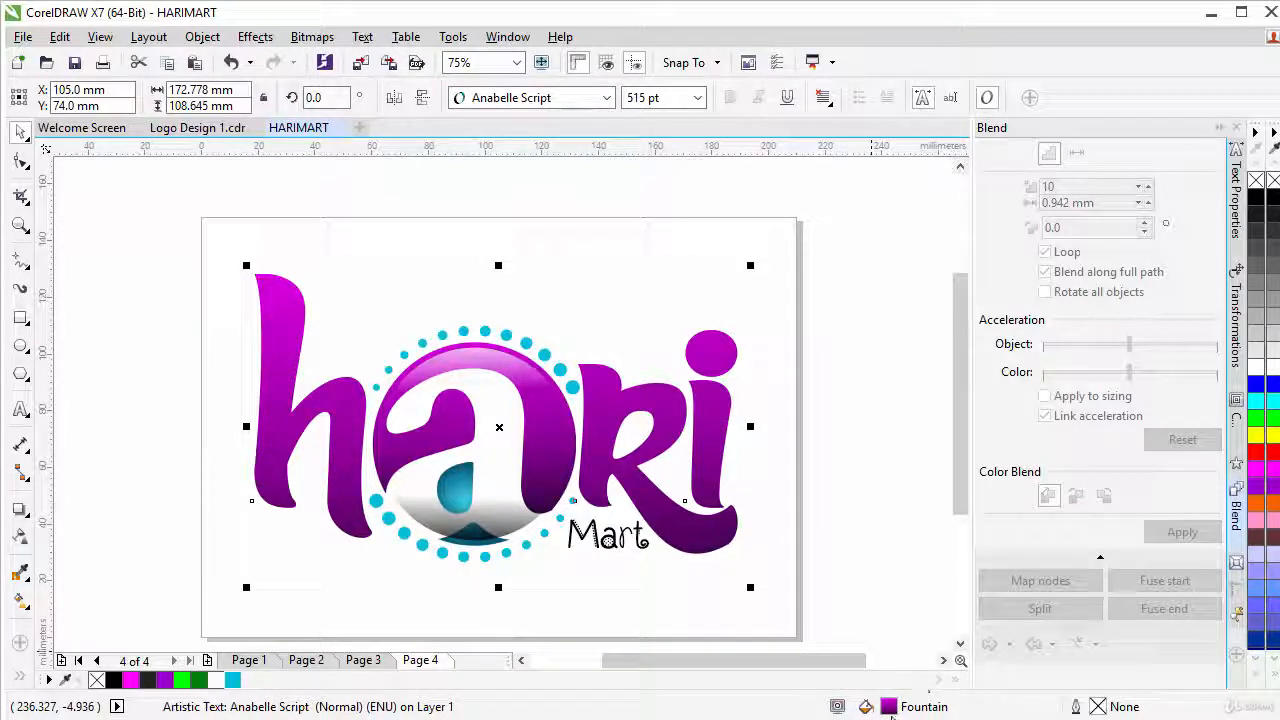
click(20, 604)
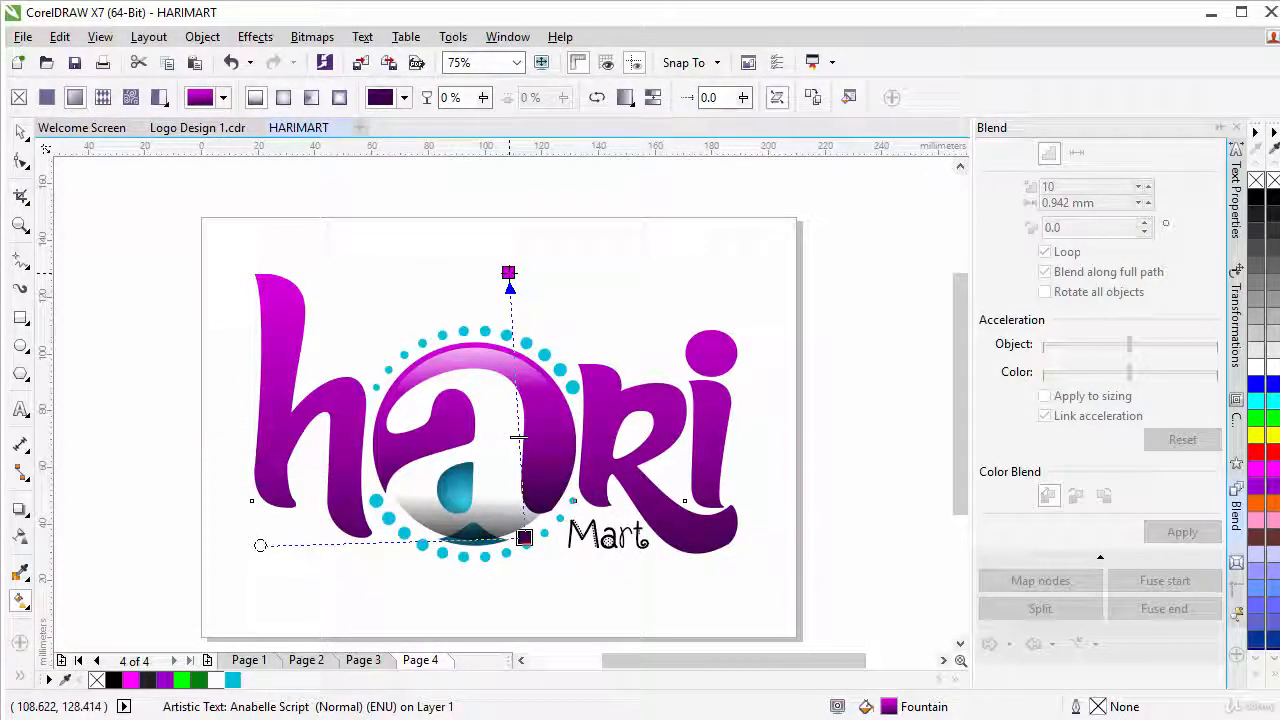
click(508, 272)
click(532, 267)
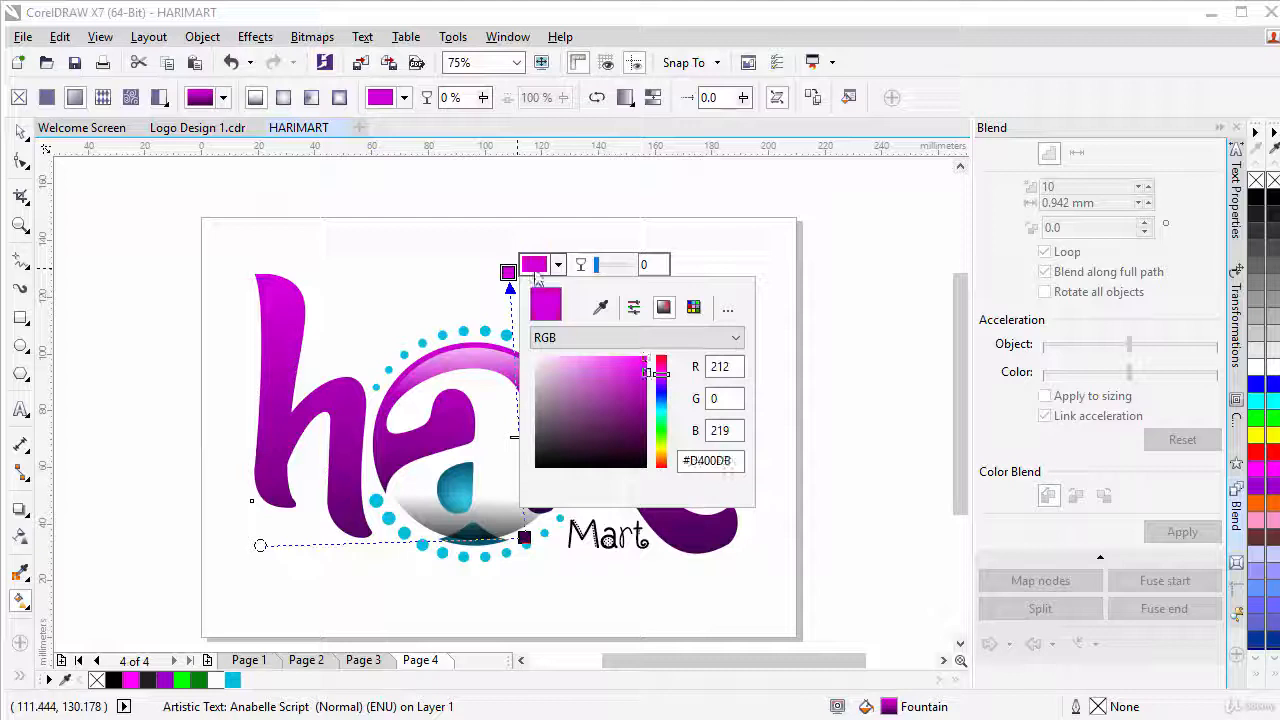
drag(665, 385, 672, 457)
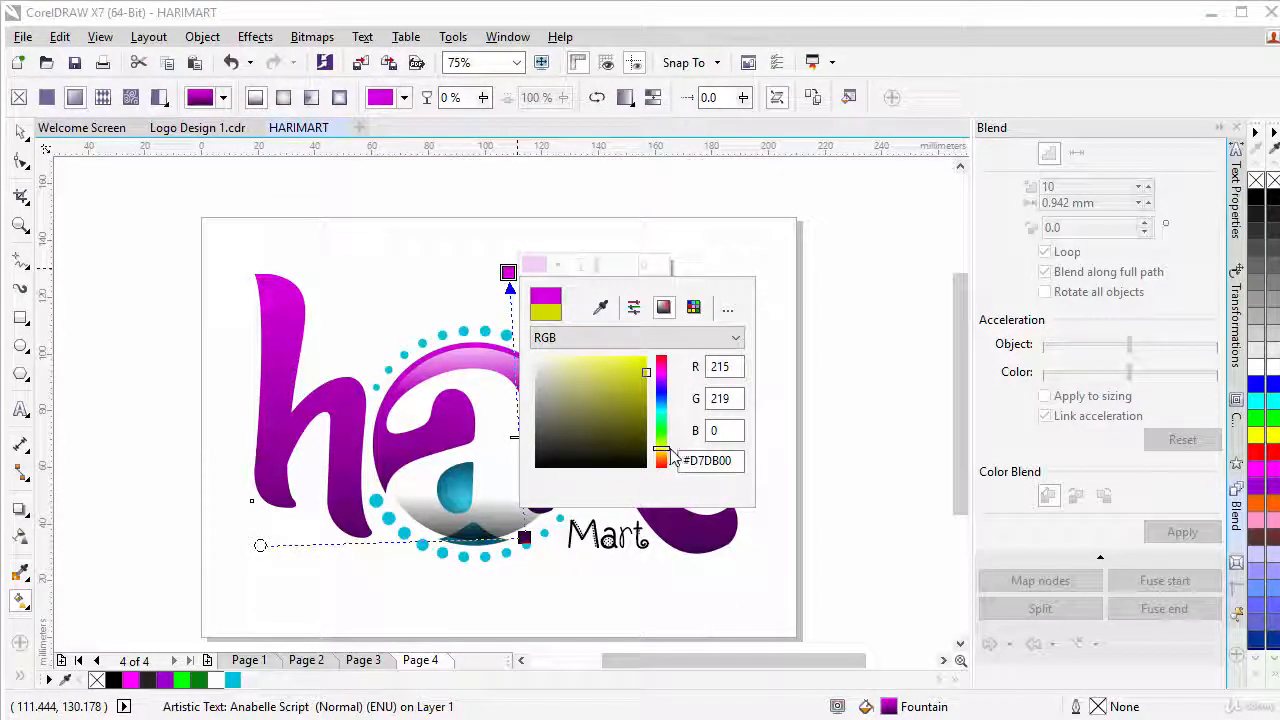
click(644, 366)
drag(644, 366, 646, 357)
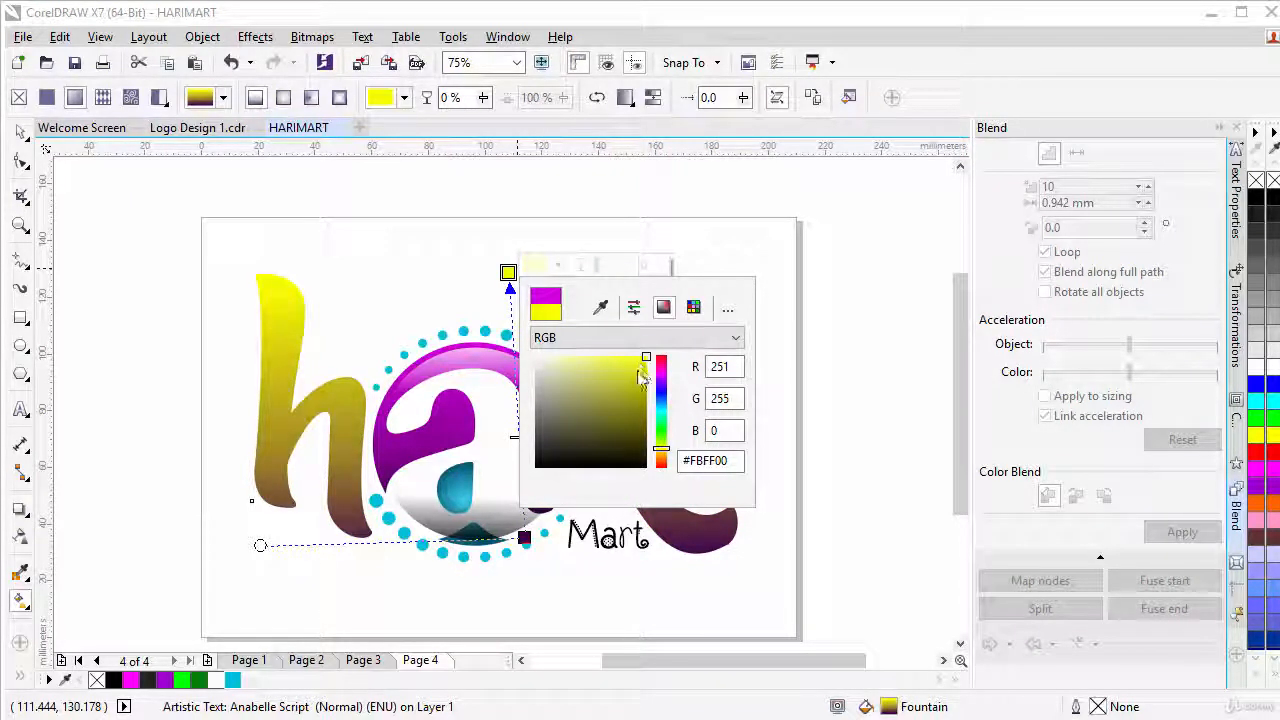
click(515, 441)
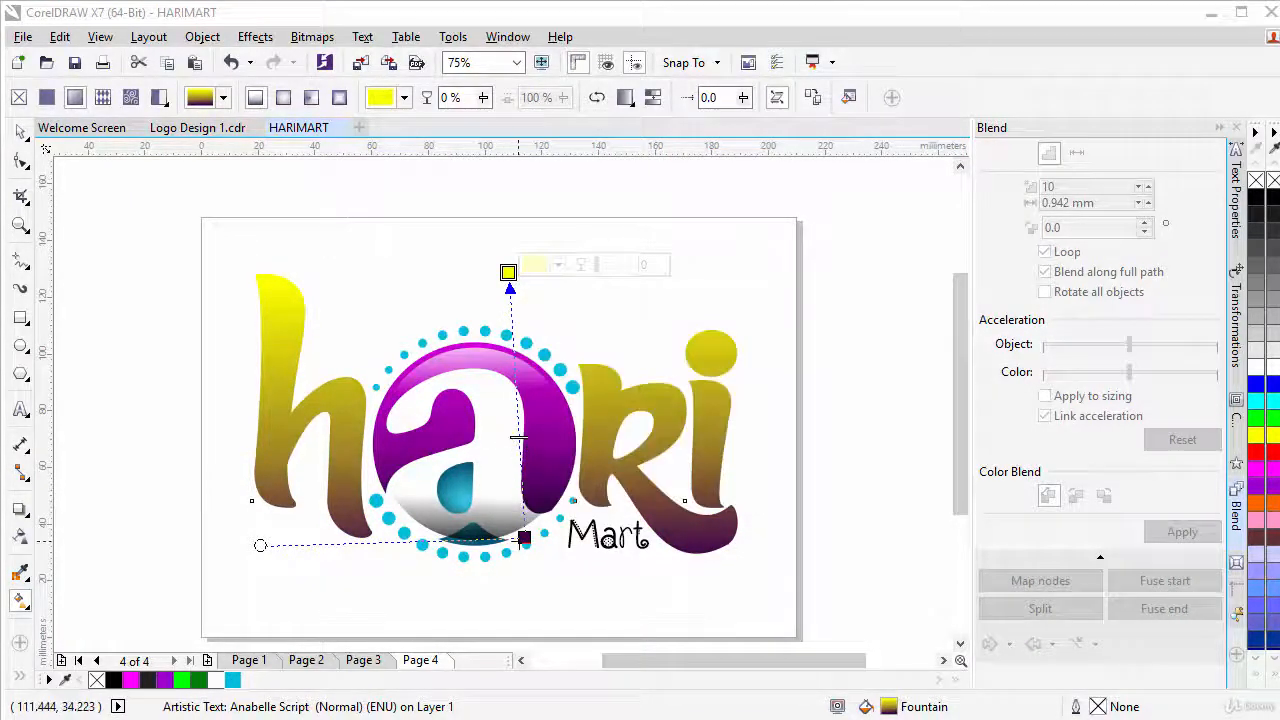
Change the lower colour of the "h ri" text's fountain fill from dark purple to dark olive yellow, then deselect the text
click(524, 538)
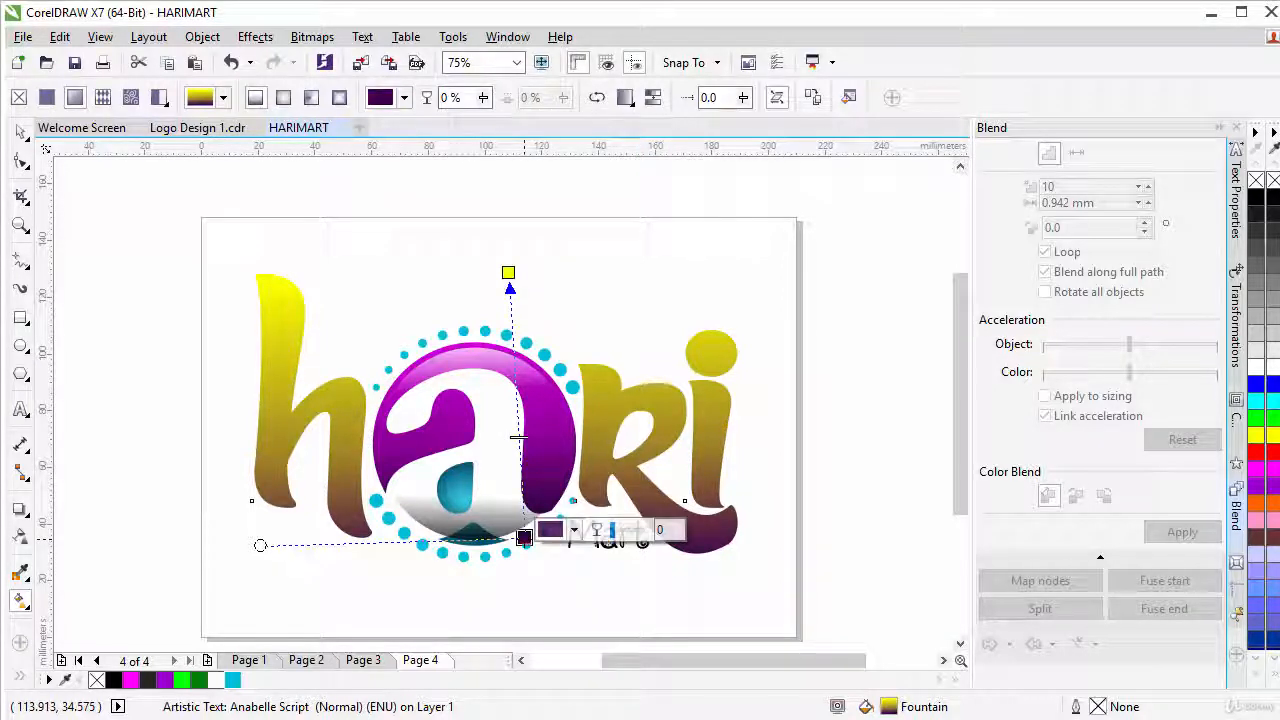
click(551, 532)
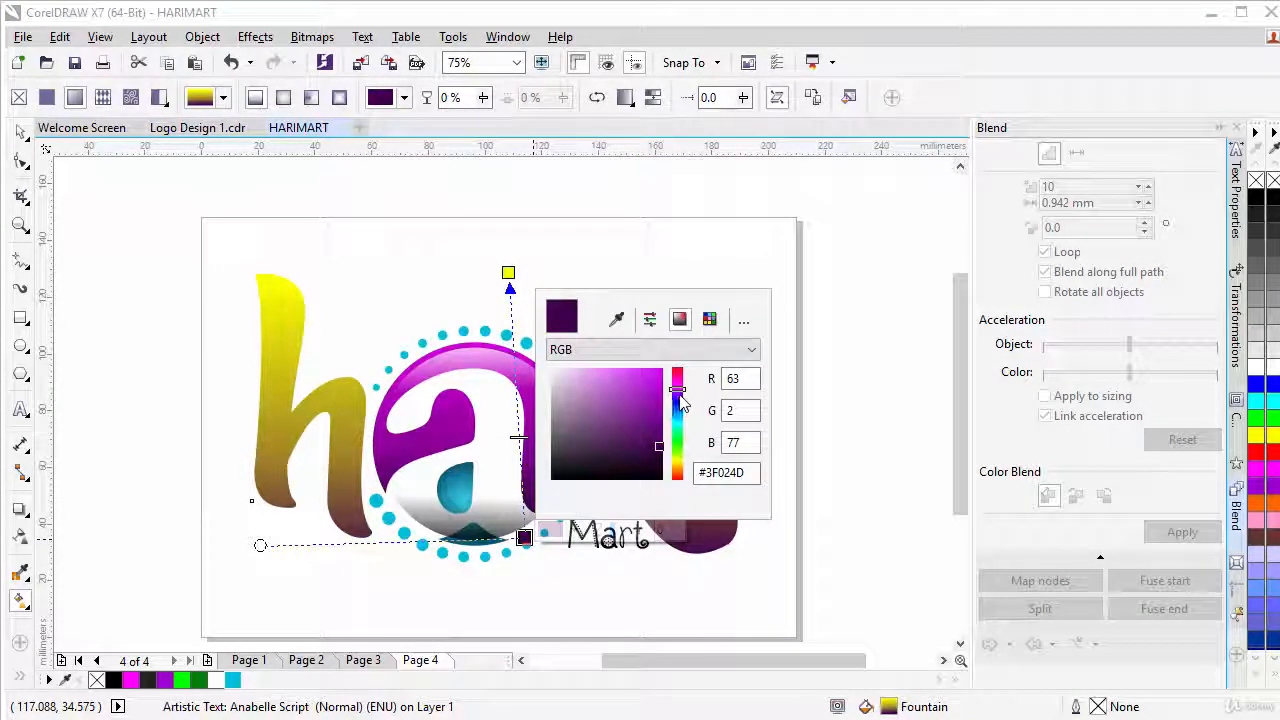
drag(677, 400, 685, 468)
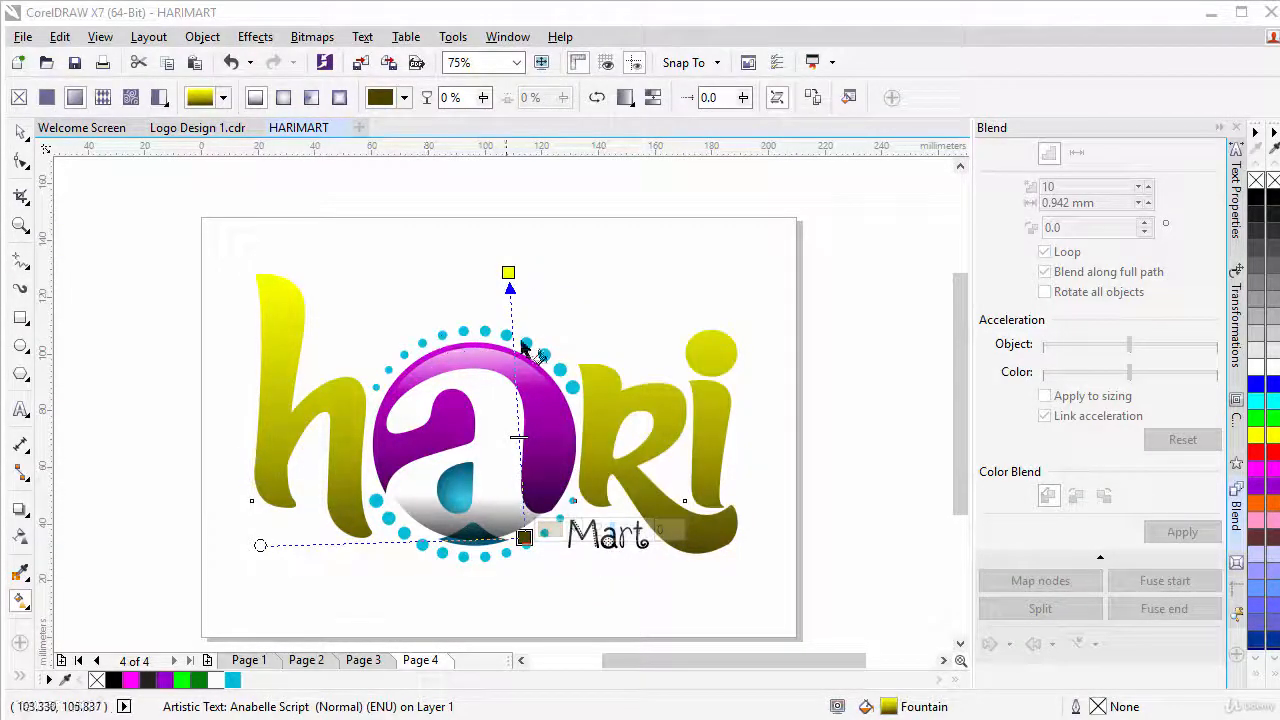
click(20, 131)
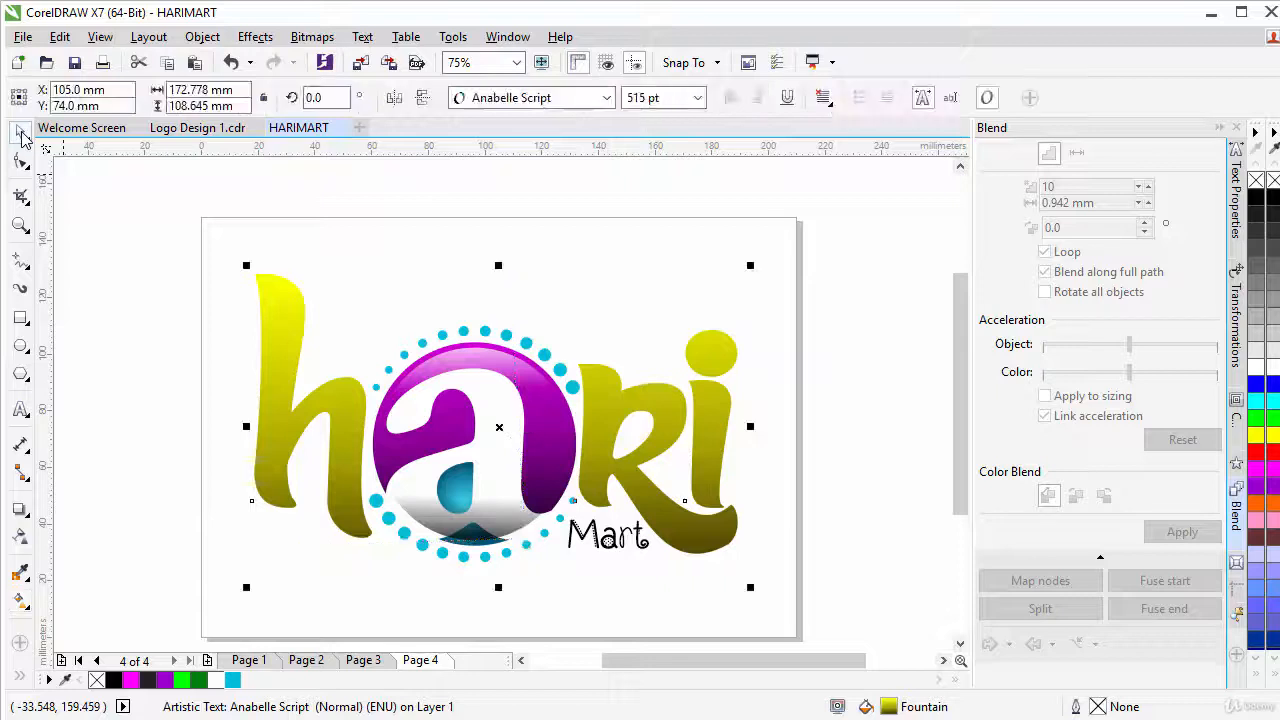
click(425, 272)
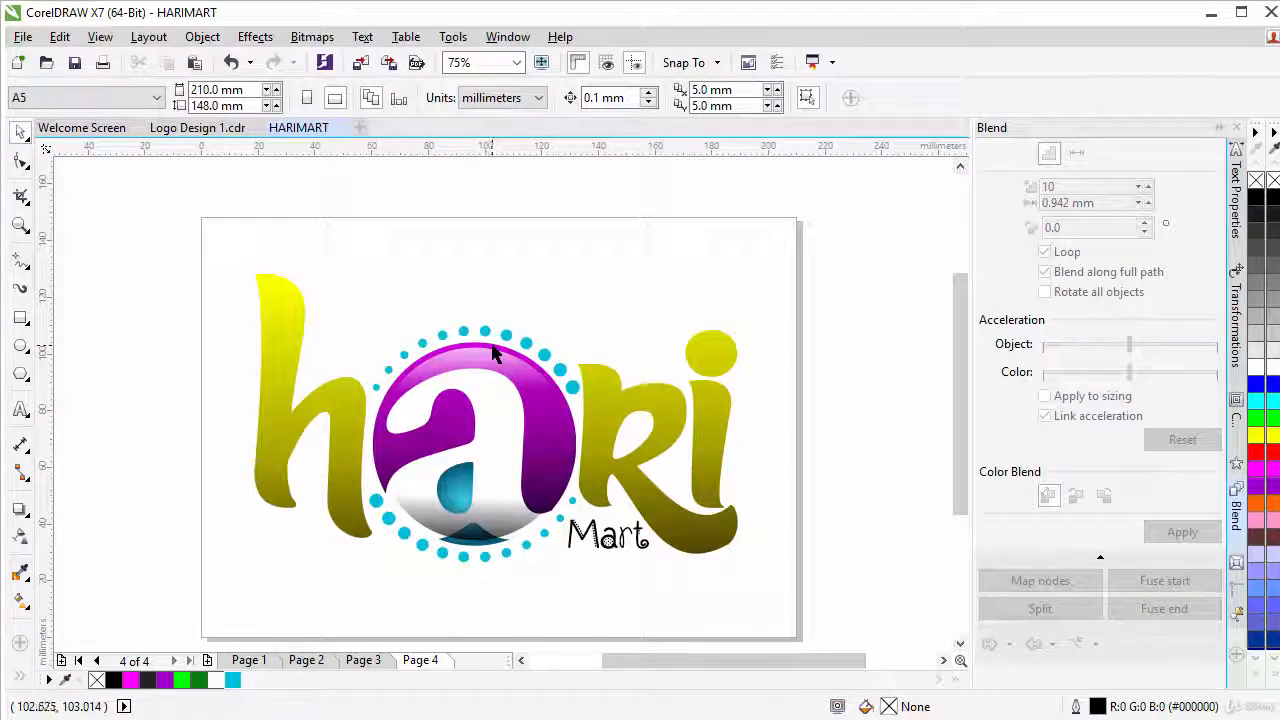
Ungroup the round "a" emblem on Page 4 so its two shapes can be recoloured separately
click(493, 352)
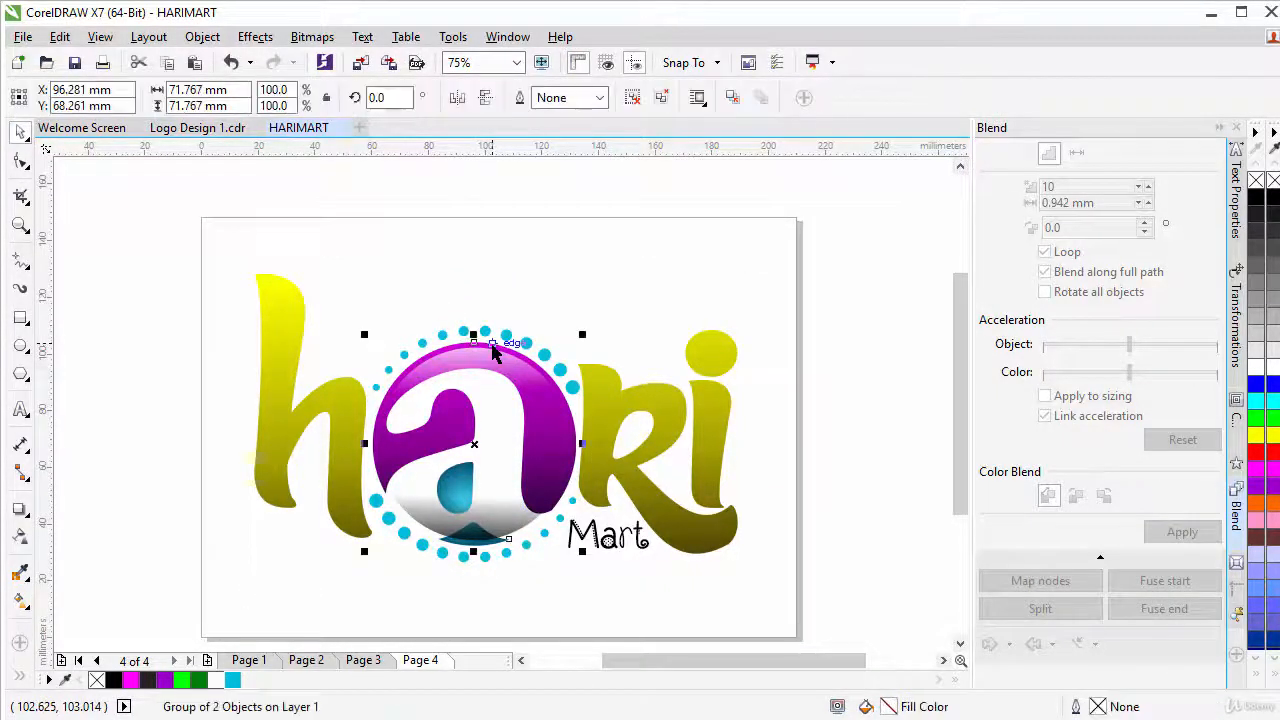
click(632, 97)
click(600, 217)
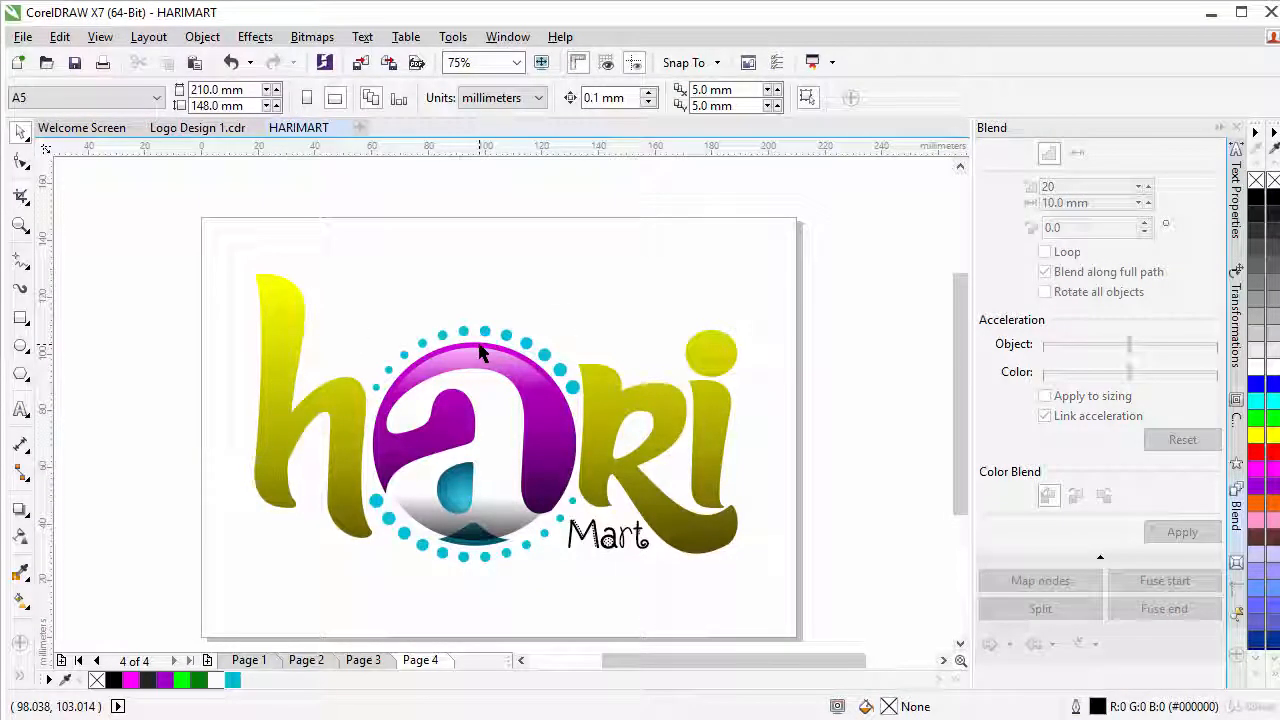
Copy only the Fill property from the yellow "h ri" text onto the emblem's purple curve
click(480, 352)
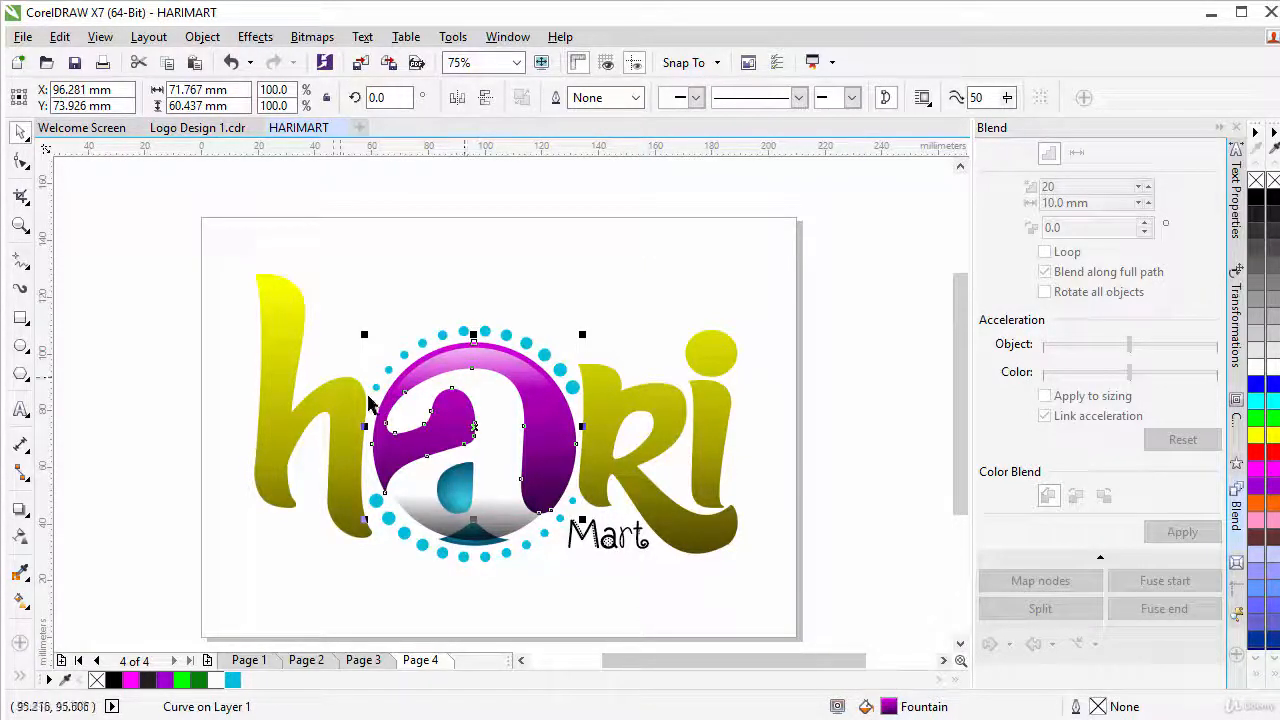
click(62, 38)
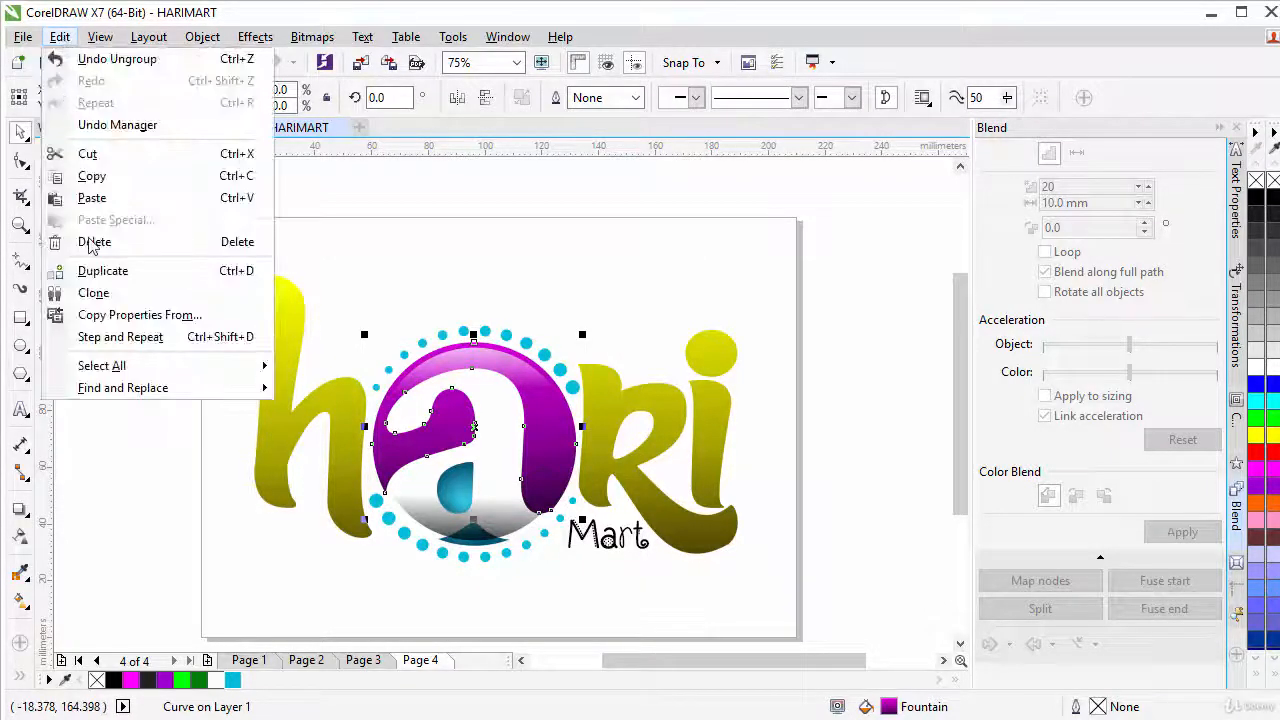
click(128, 316)
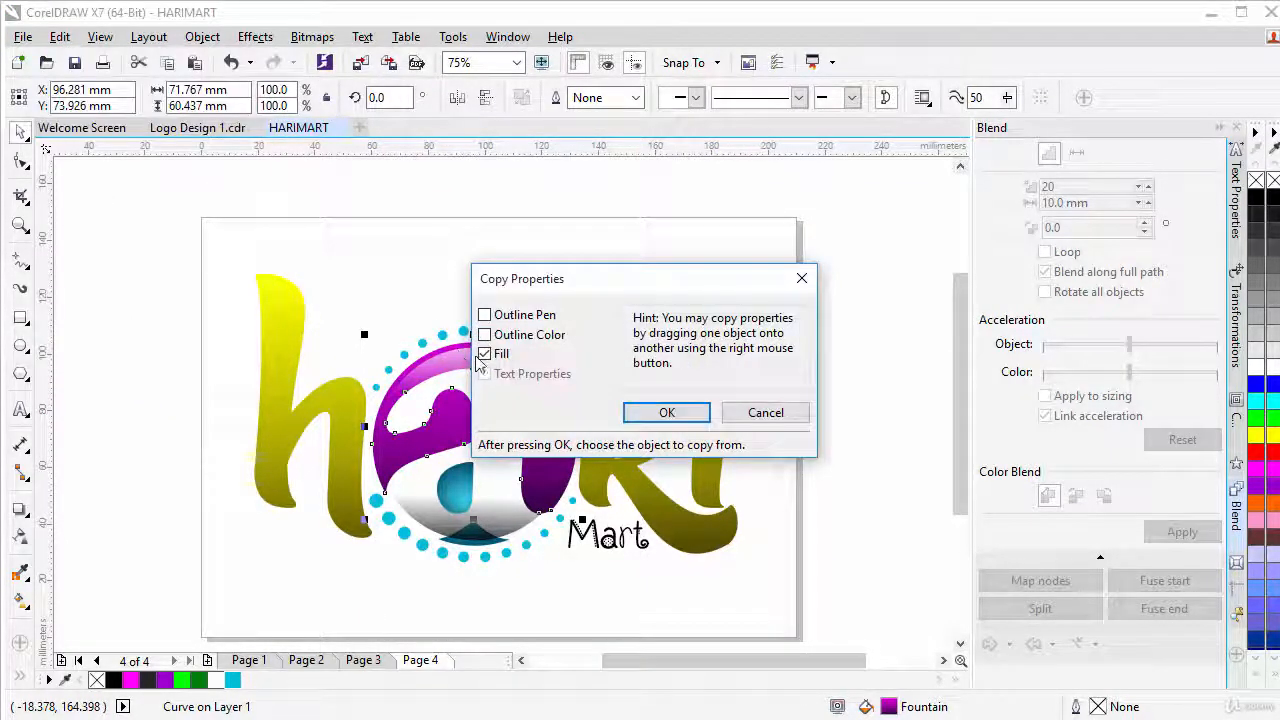
click(484, 354)
click(660, 414)
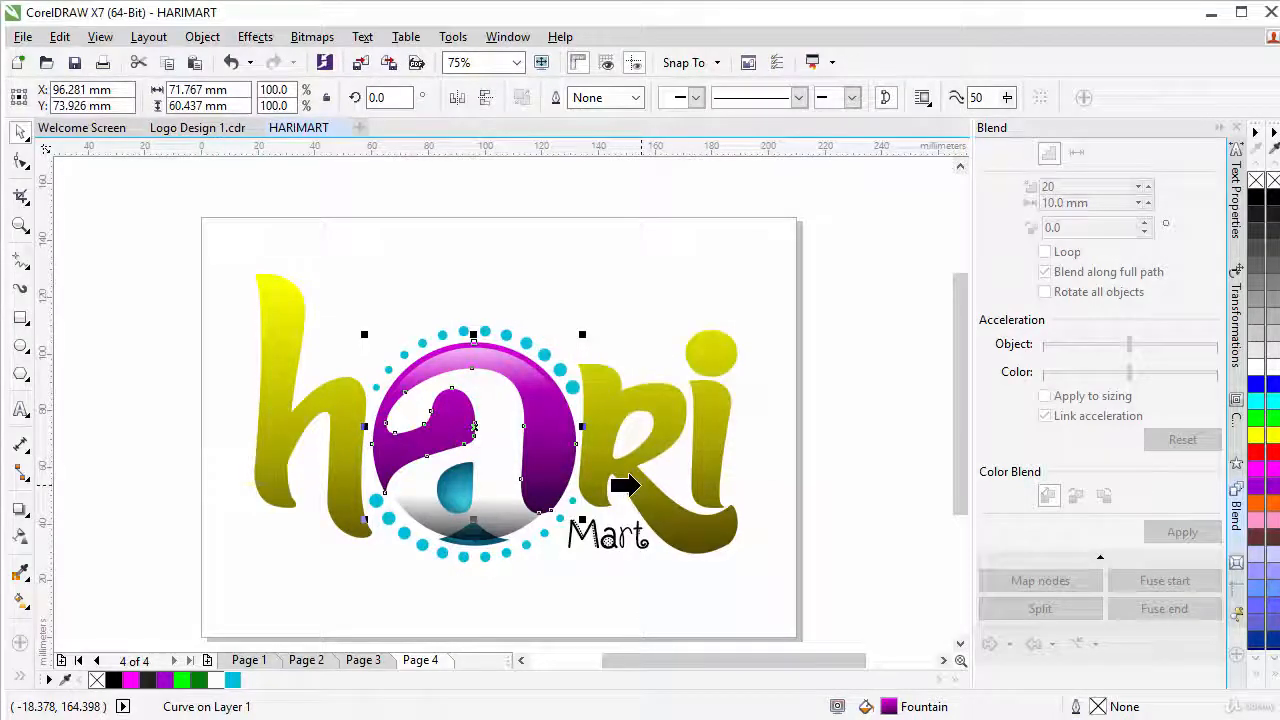
click(637, 486)
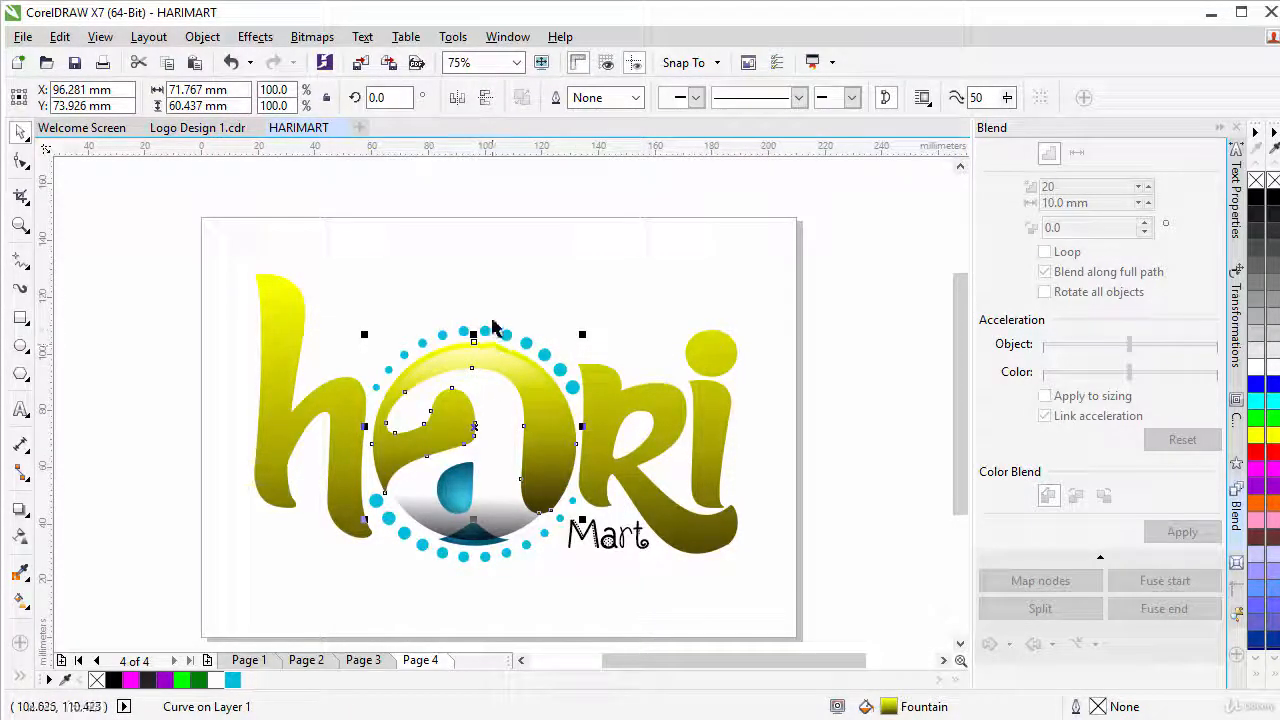
Recolour the upper and lower arcs of dots around the emblem to purple #9900CC
click(509, 338)
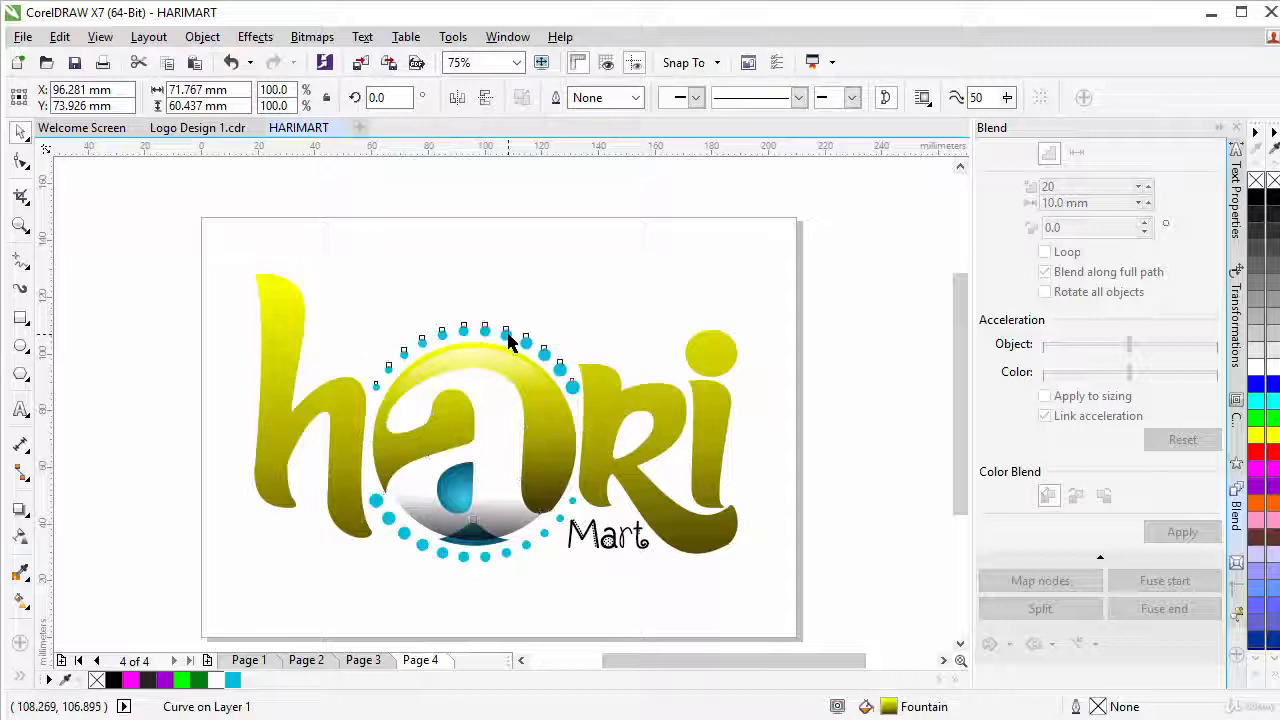
click(509, 338)
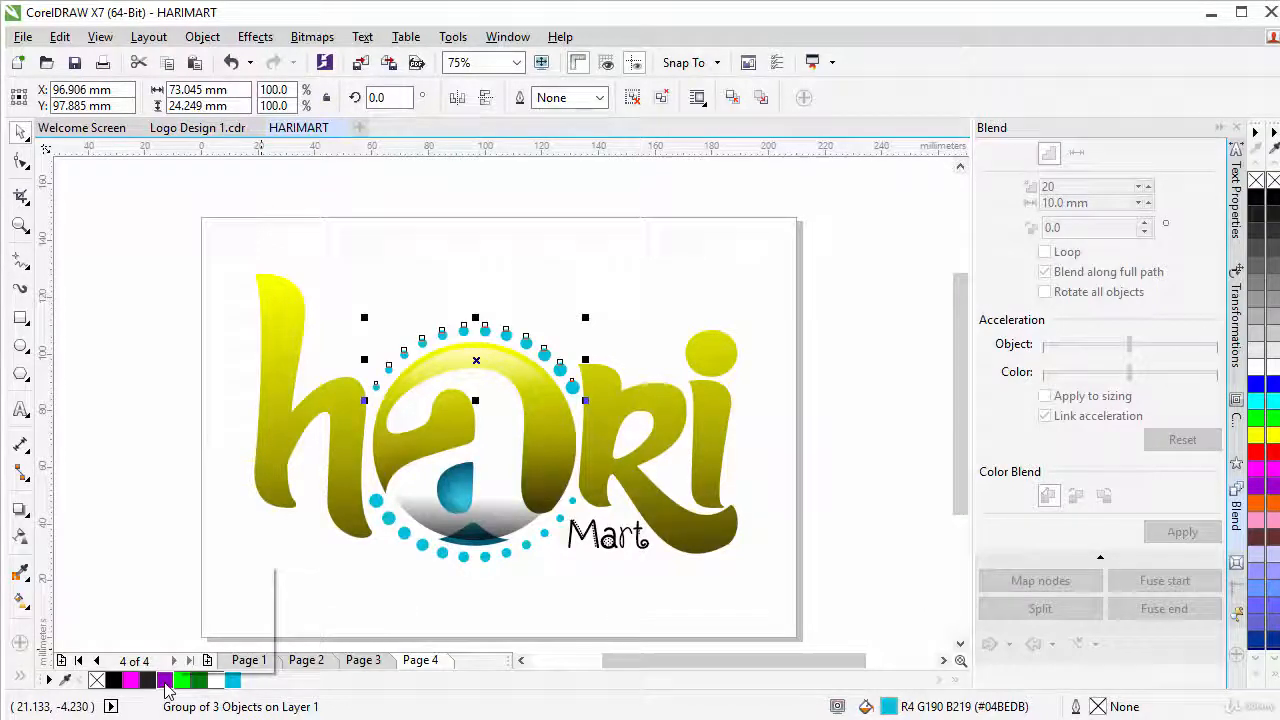
click(164, 681)
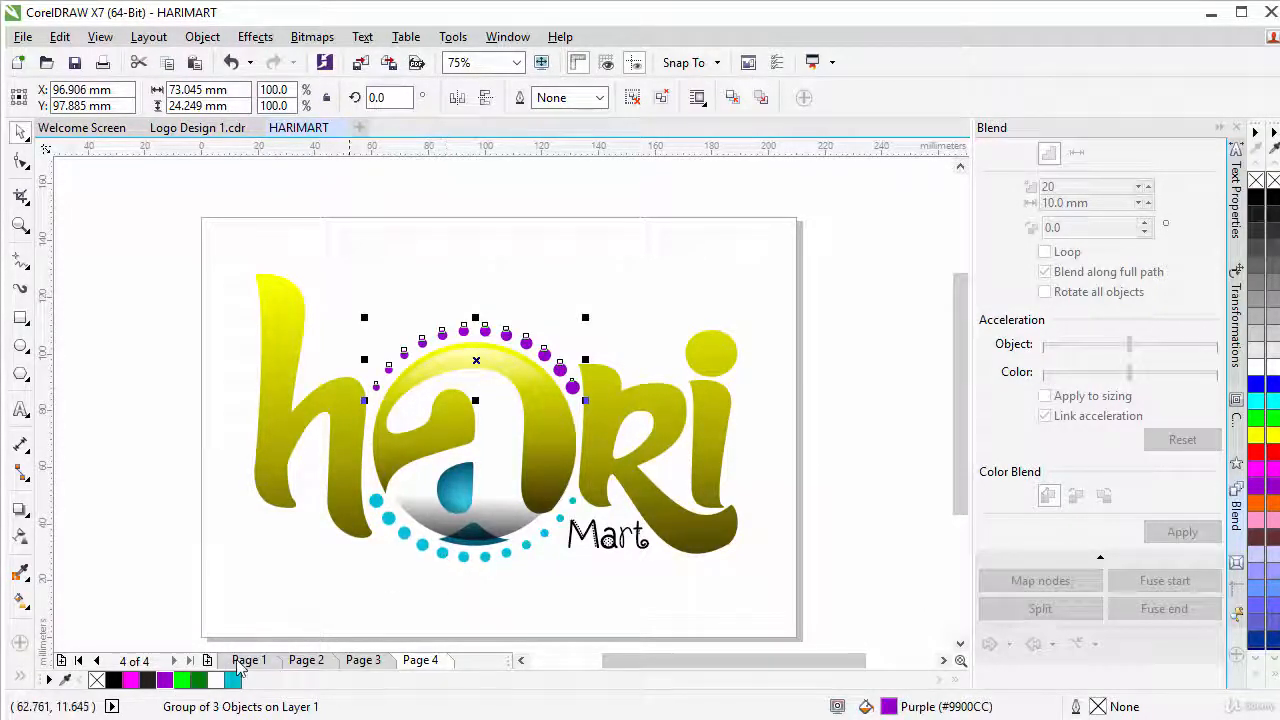
click(445, 554)
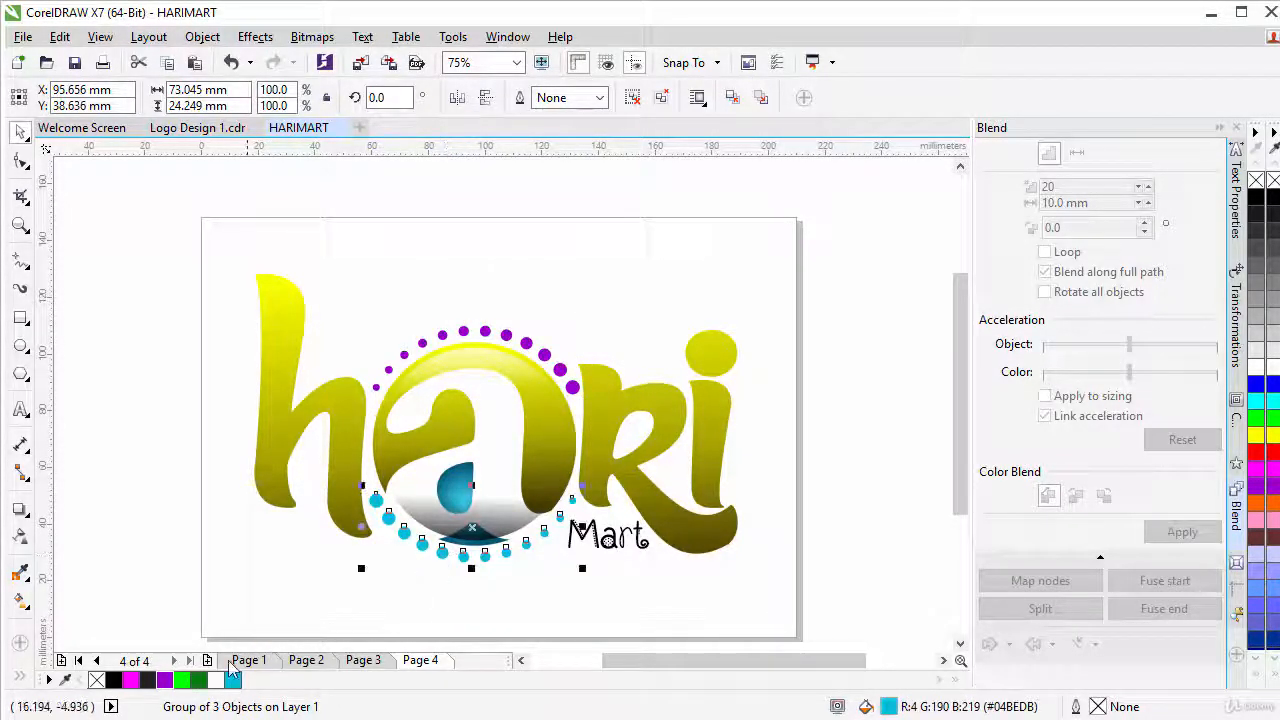
click(164, 681)
click(430, 598)
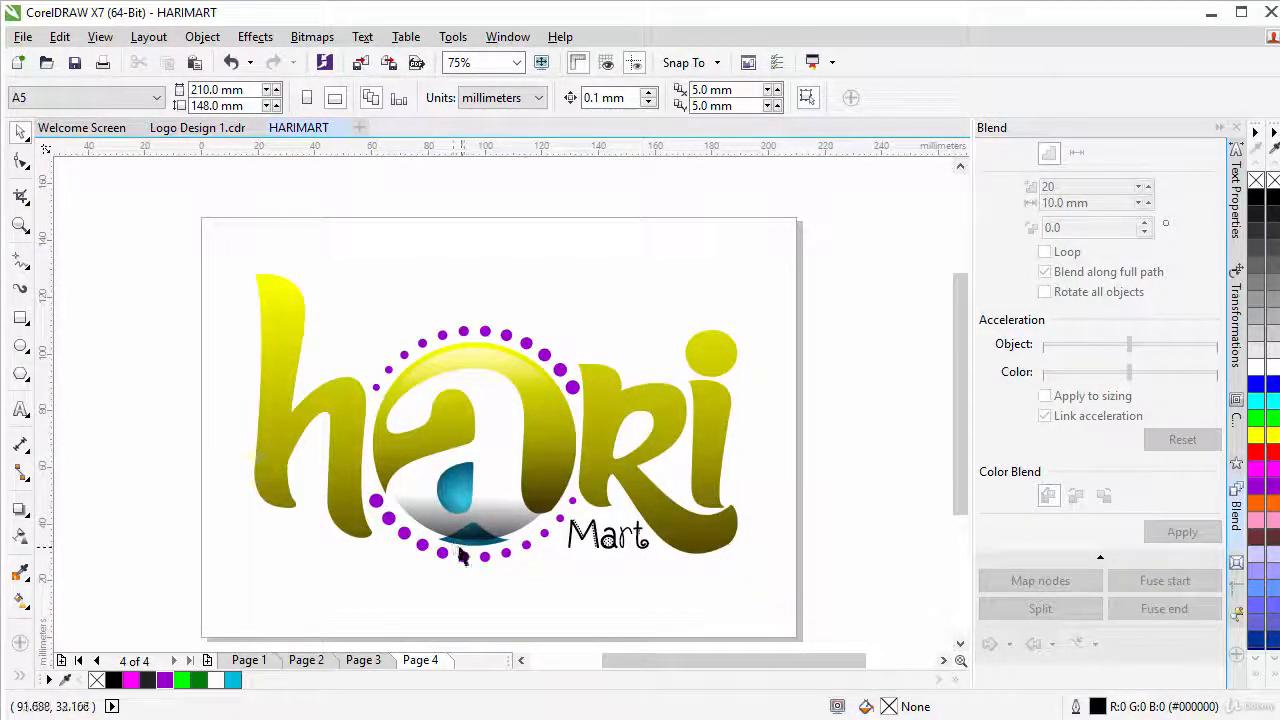
Change the centre colour of the small blue curve's fountain fill, inside the round "a" emblem, to magenta
click(454, 546)
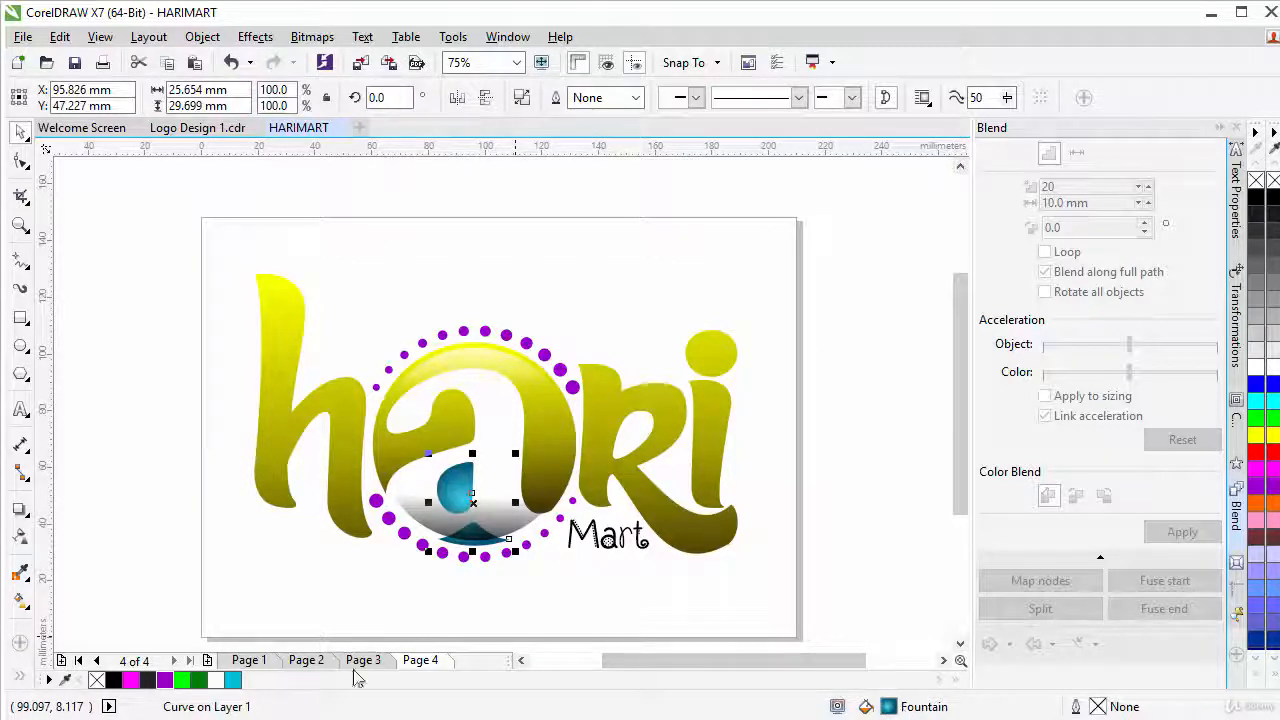
click(21, 603)
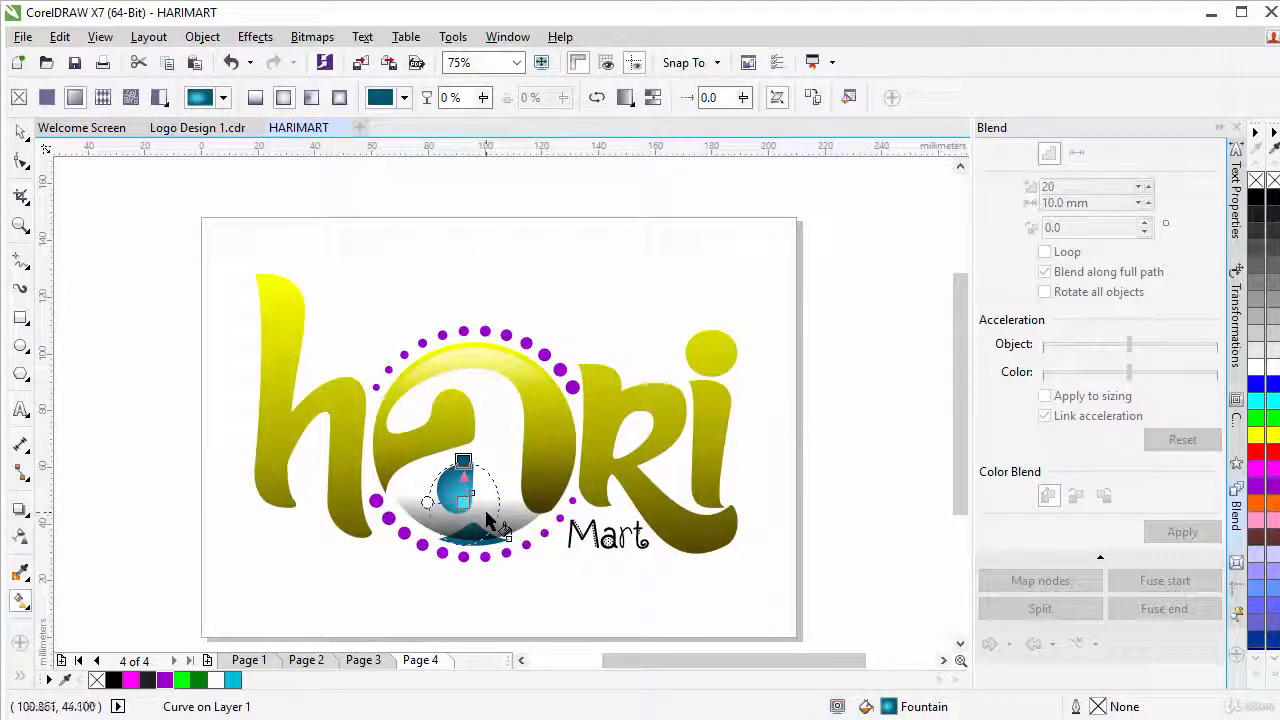
click(464, 502)
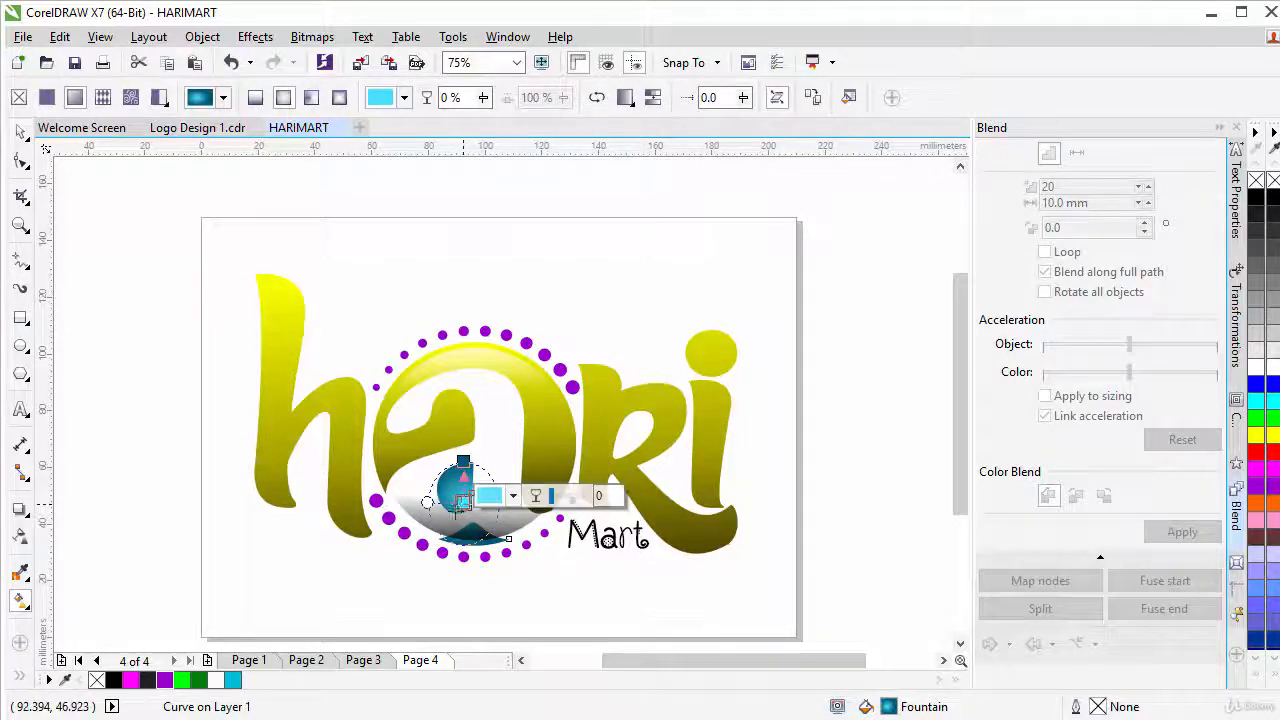
click(130, 679)
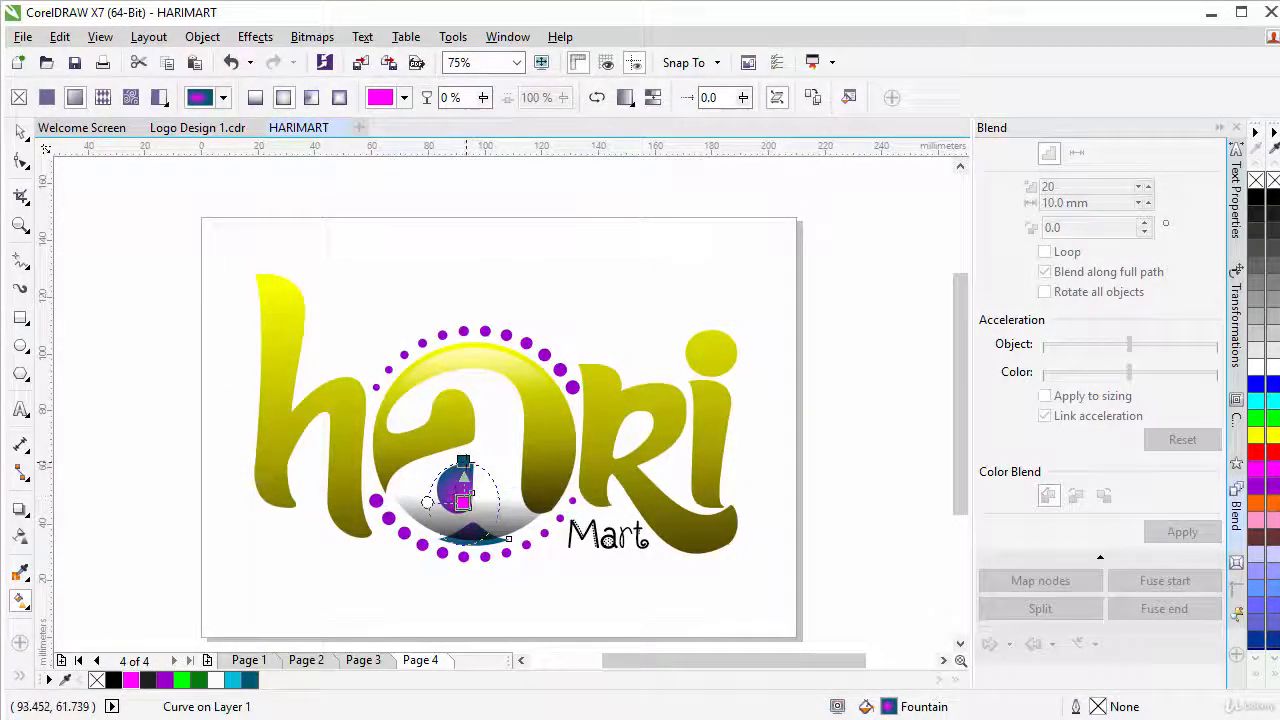
Set the outer colour of the small curve's fountain fill to dark purple #5B0475, then deselect the curve
click(463, 461)
click(510, 455)
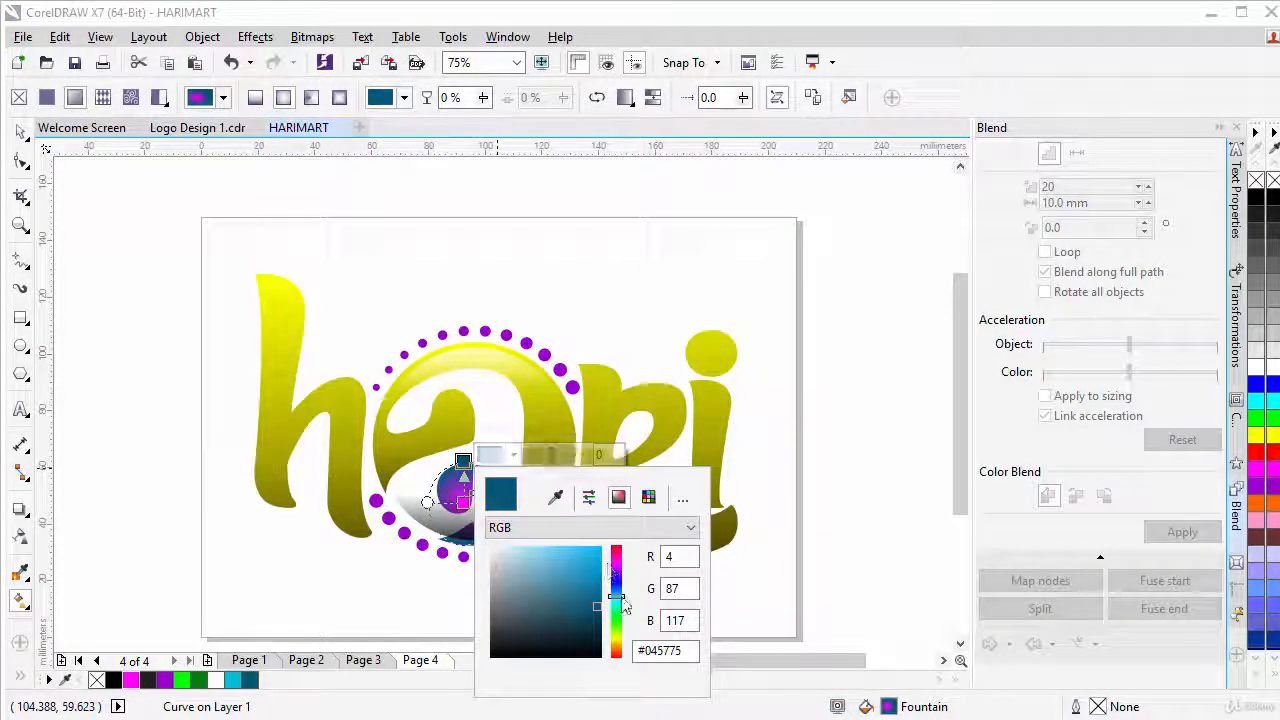
drag(621, 600, 617, 568)
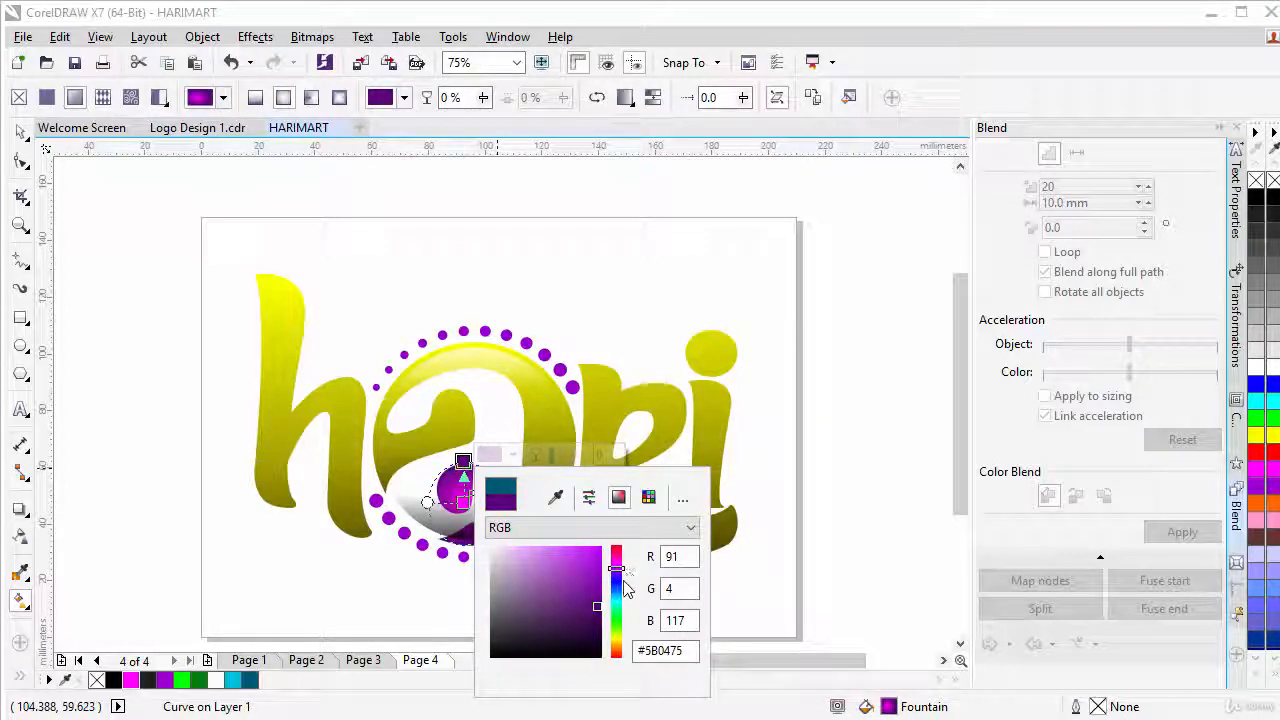
click(18, 130)
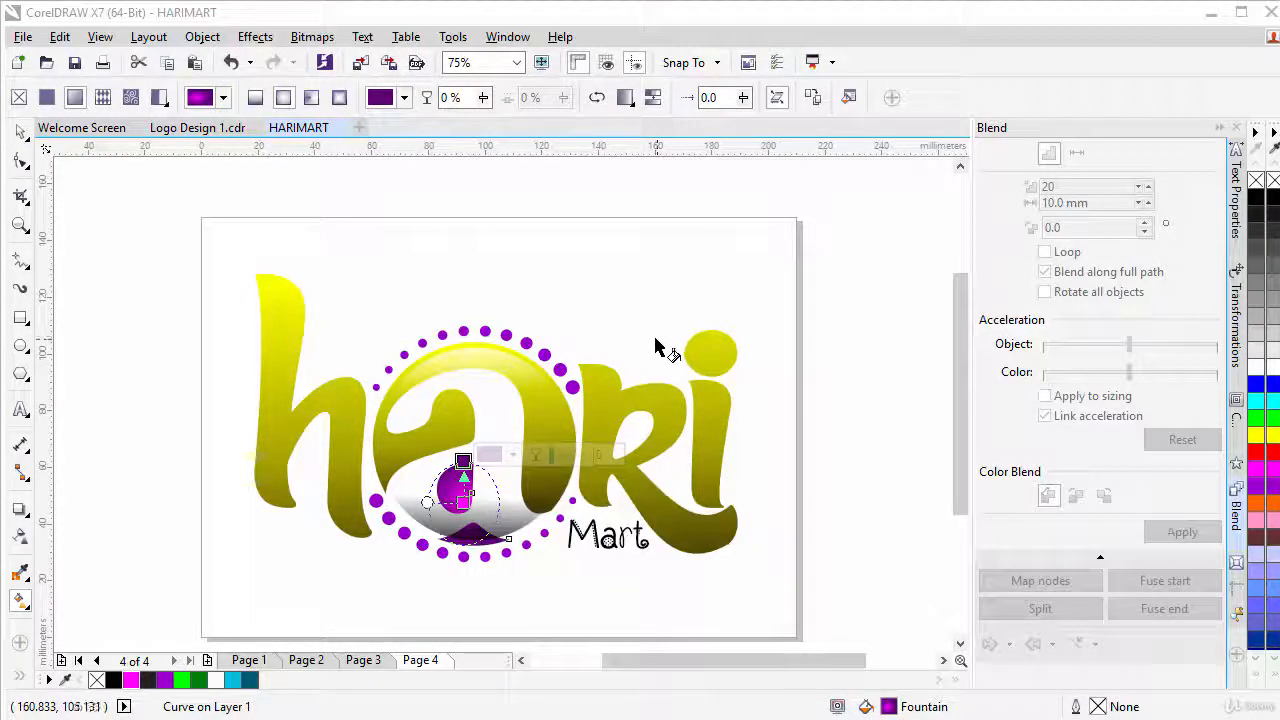
click(20, 132)
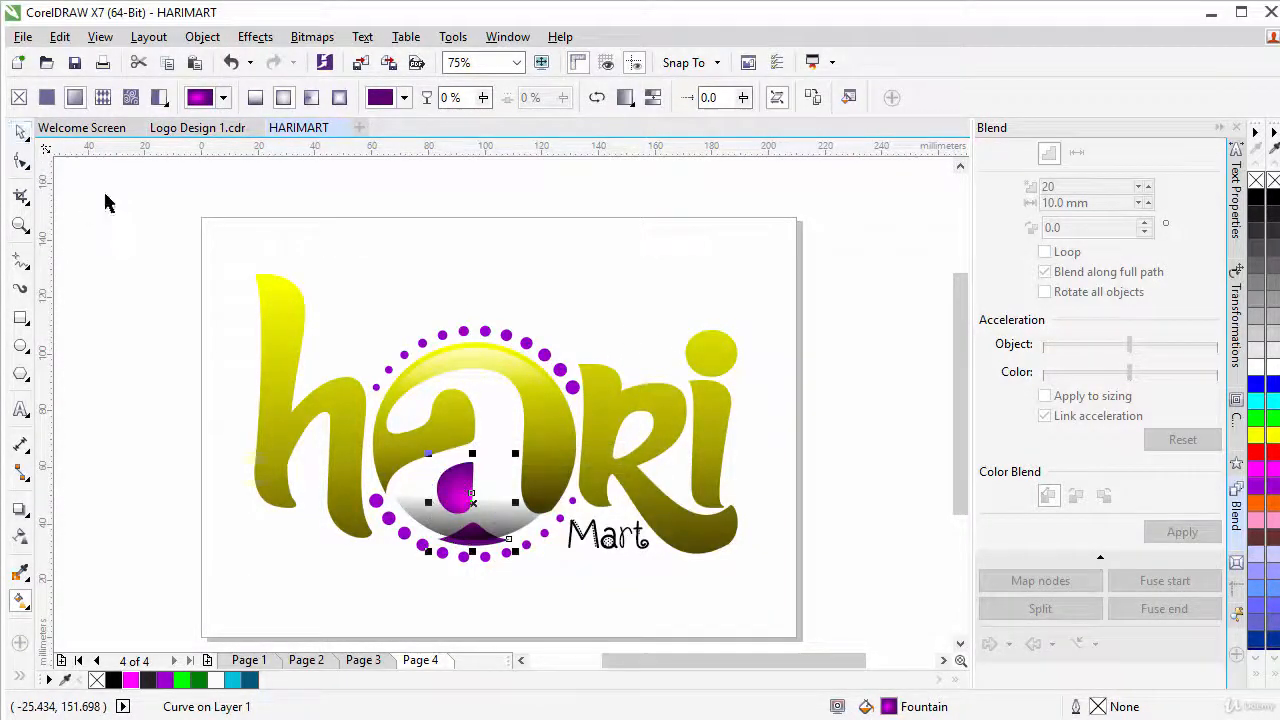
click(170, 272)
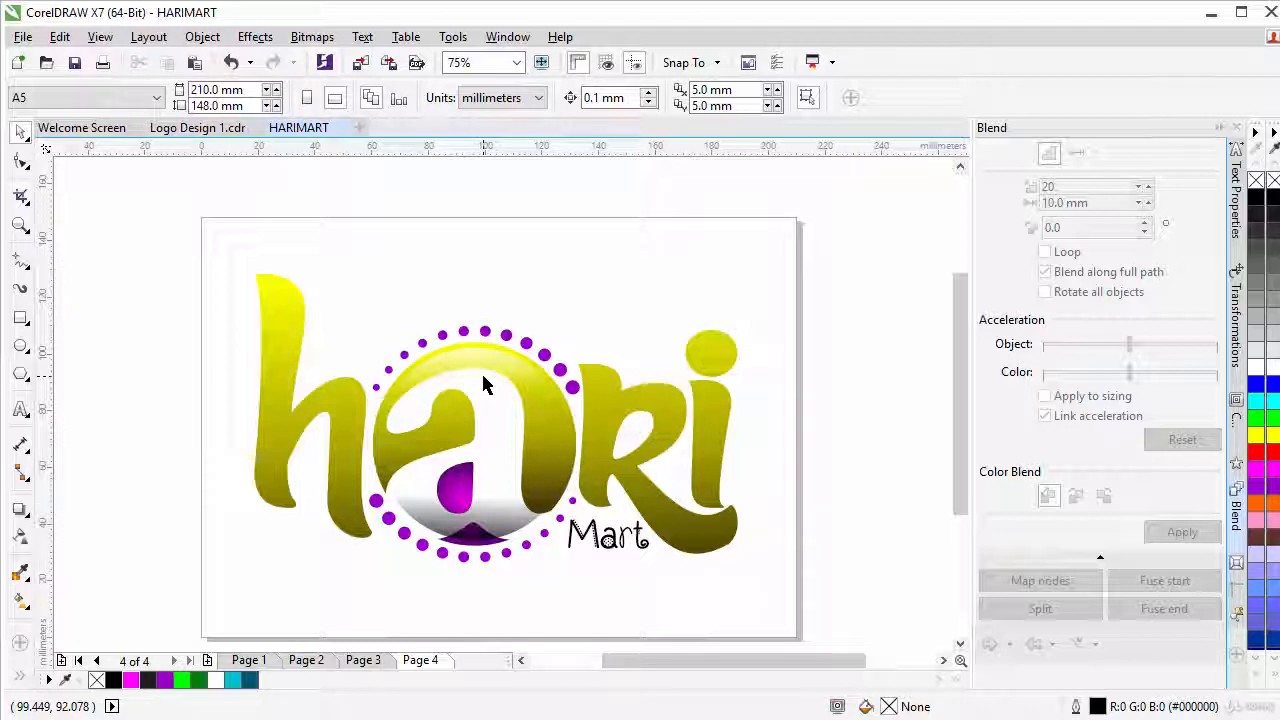
drag(966, 354, 963, 368)
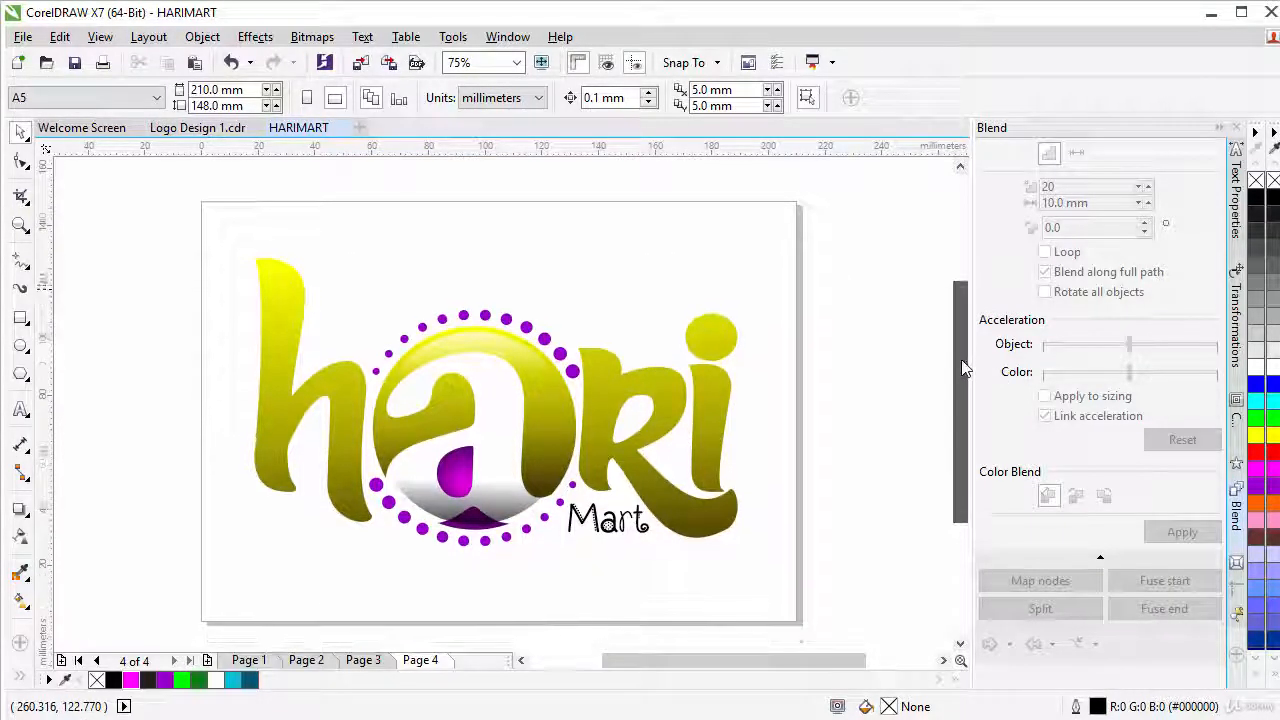